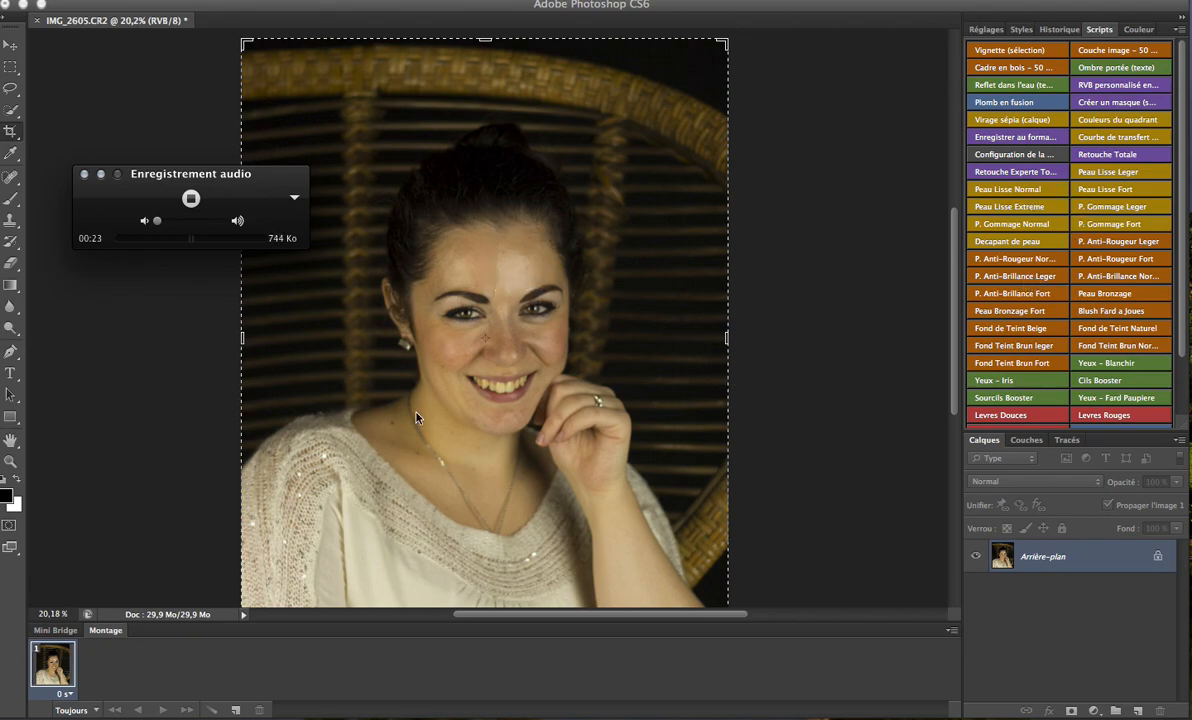
# Step: Run the P. Anti-Brillance Fort action and paint its mask white over the forehead
pyautogui.click(1017, 297)
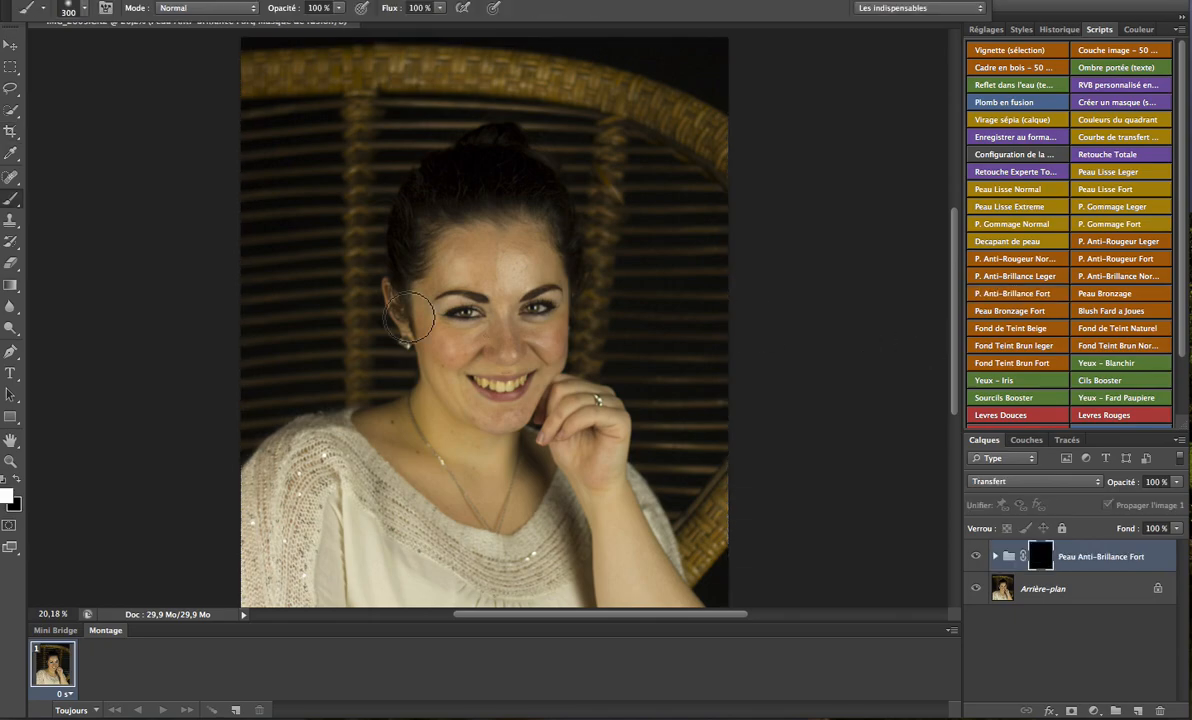
pyautogui.scroll(5, 487, 273)
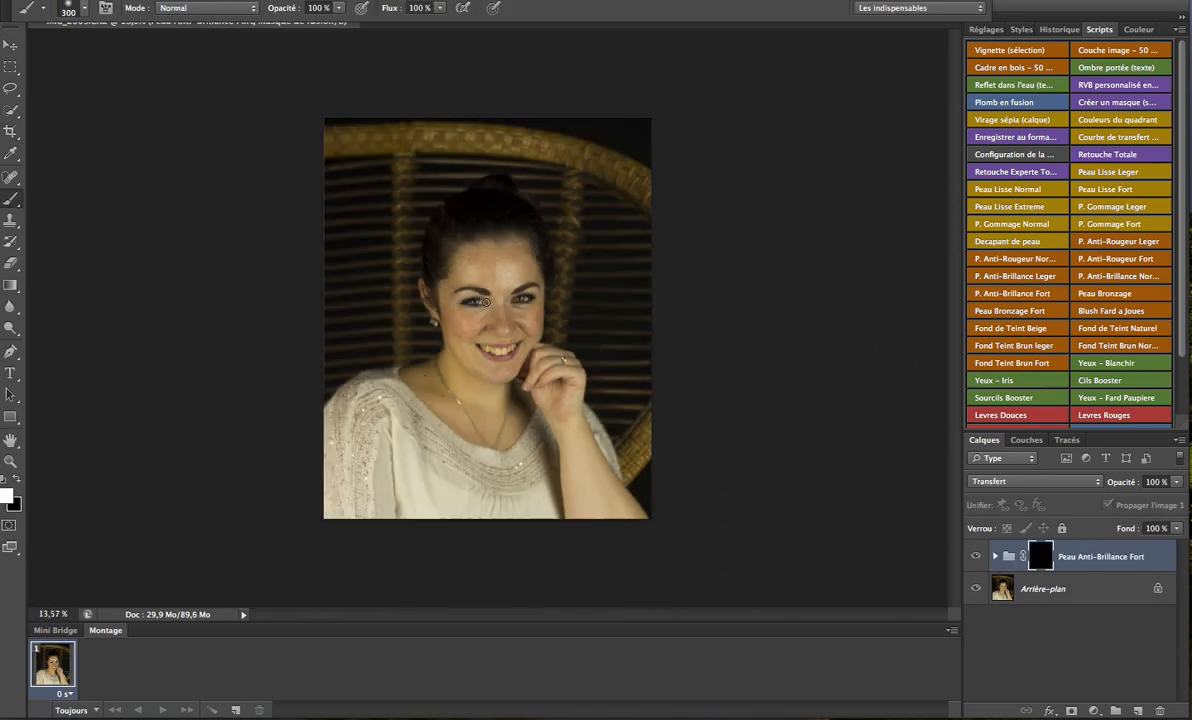
pyautogui.scroll(-5, 487, 298)
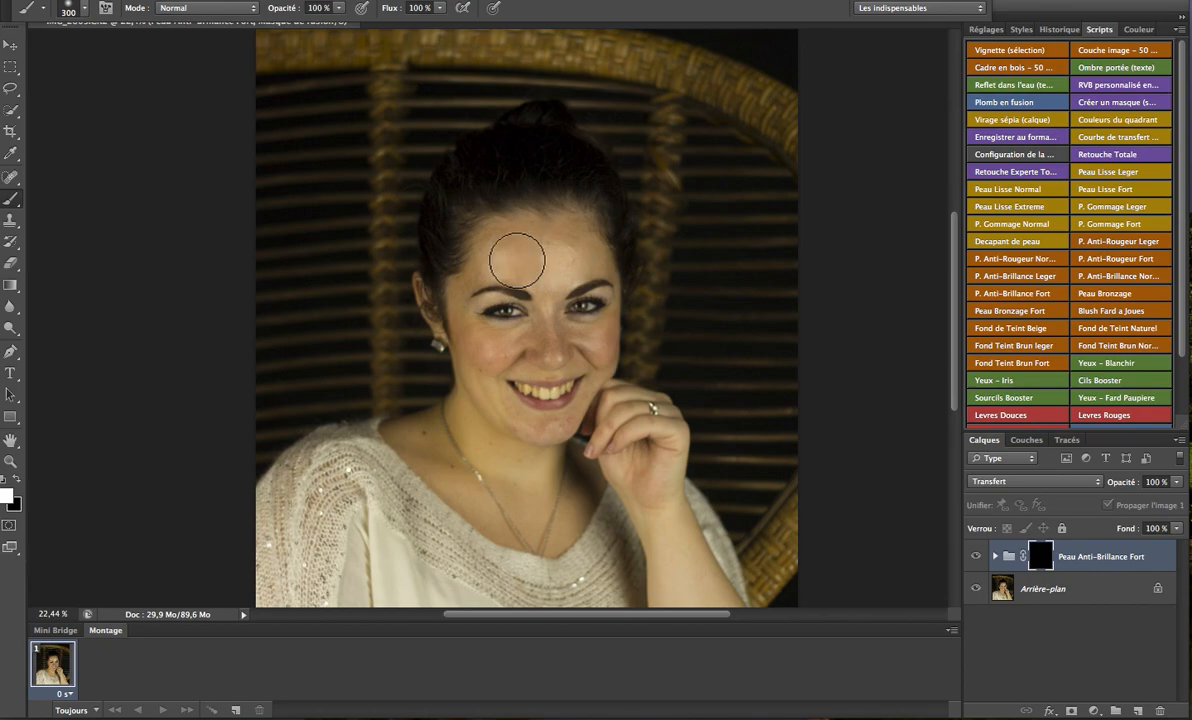
pyautogui.moveTo(543, 245)
pyautogui.mouseDown()
pyautogui.moveTo(498, 241)
pyautogui.moveTo(483, 259)
pyautogui.moveTo(585, 255)
pyautogui.moveTo(550, 305)
pyautogui.moveTo(541, 256)
pyautogui.moveTo(490, 265)
pyautogui.mouseUp()
# Step: Extend the white anti-shine mask painting over the nose, cheeks and chin with a 112 px brush
pyautogui.scroll(-5, 546, 305)
pyautogui.scroll(6, 546, 305)
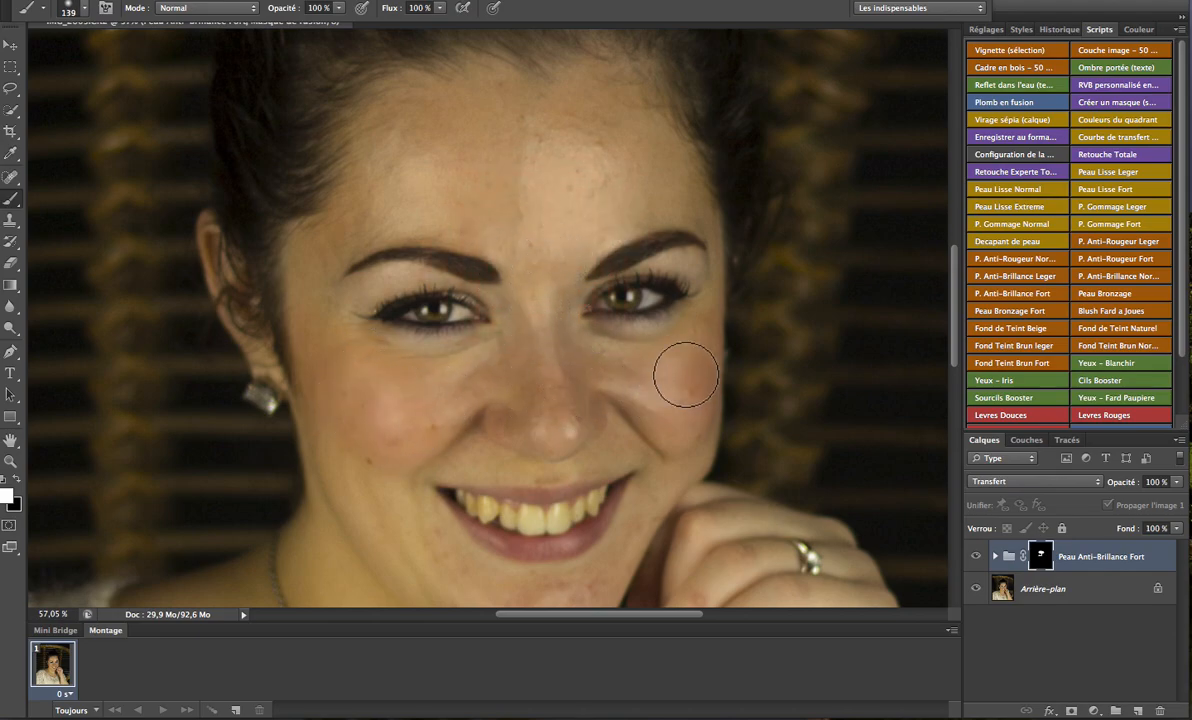
pyautogui.moveTo(617, 440)
pyautogui.mouseDown()
pyautogui.moveTo(553, 456)
pyautogui.moveTo(613, 446)
pyautogui.mouseUp()
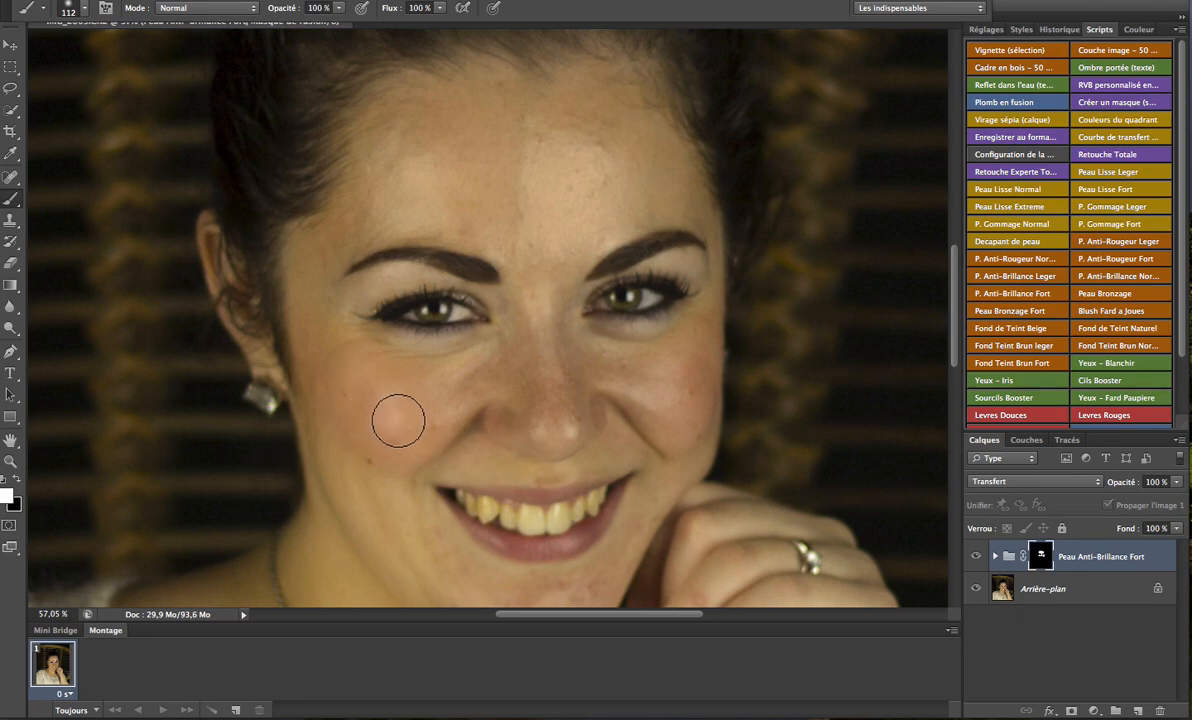
pyautogui.scroll(-4, 556, 575)
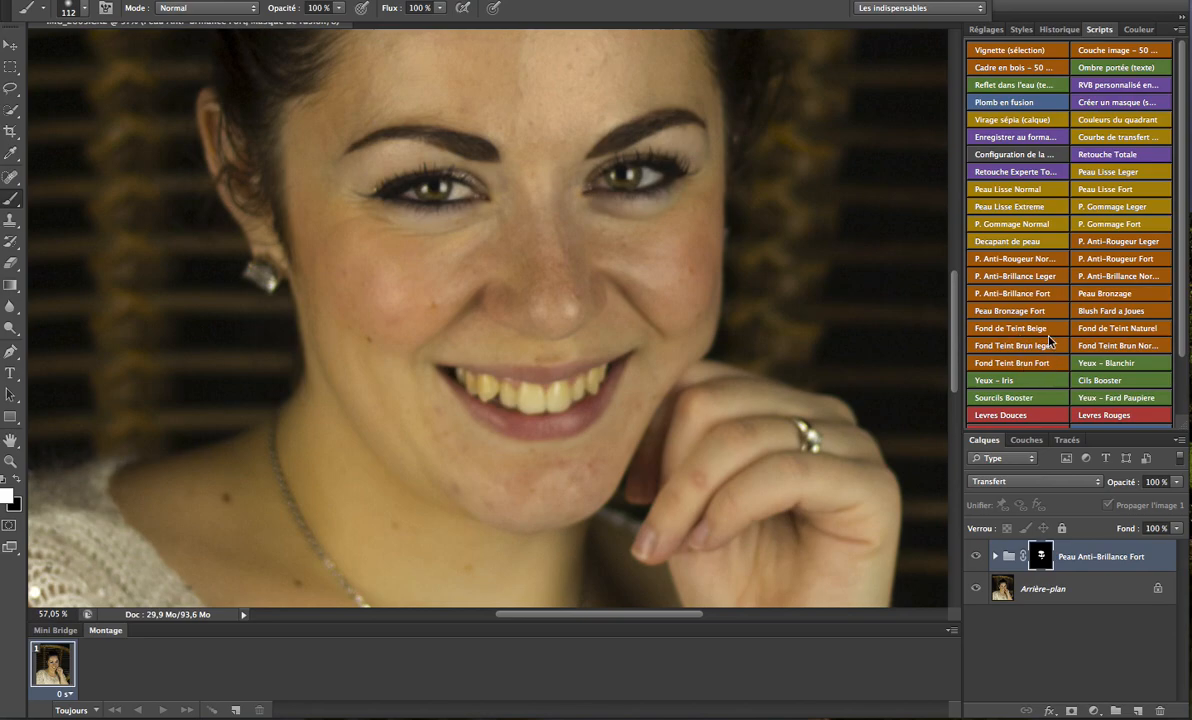
# Step: Run the Peau Lisse Normal action and paint its mask white over the forehead with a 174 px brush
pyautogui.click(1022, 194)
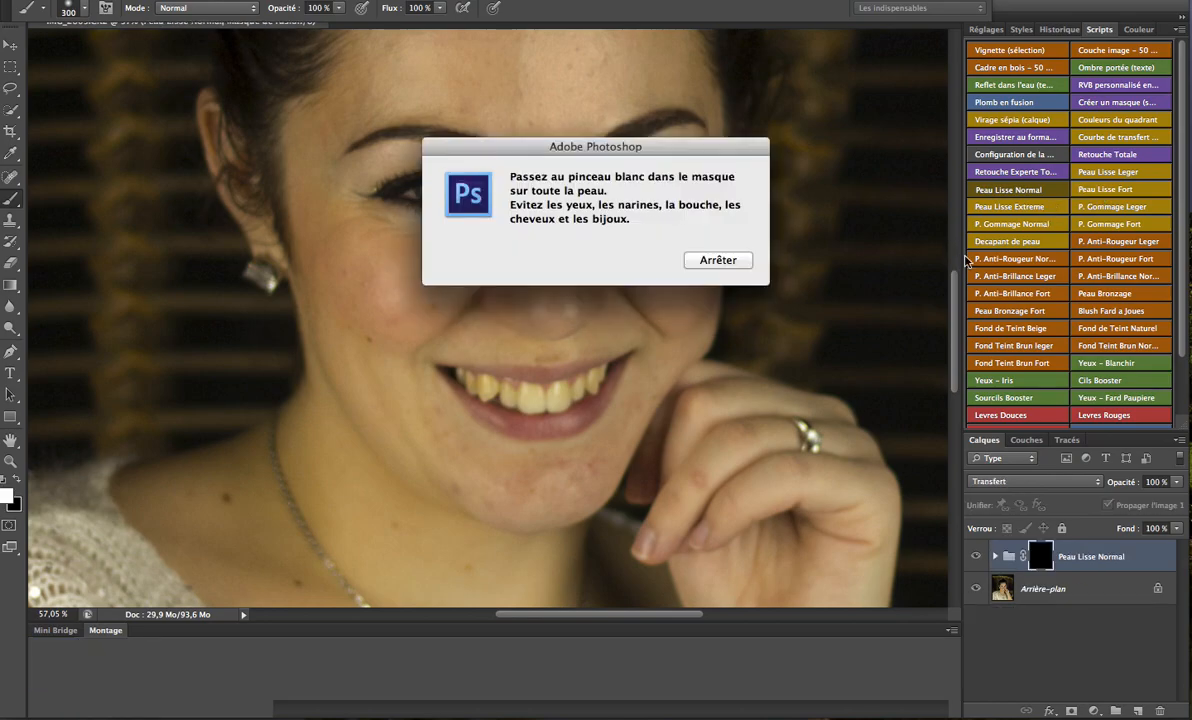
pyautogui.click(718, 259)
pyautogui.scroll(3, 585, 247)
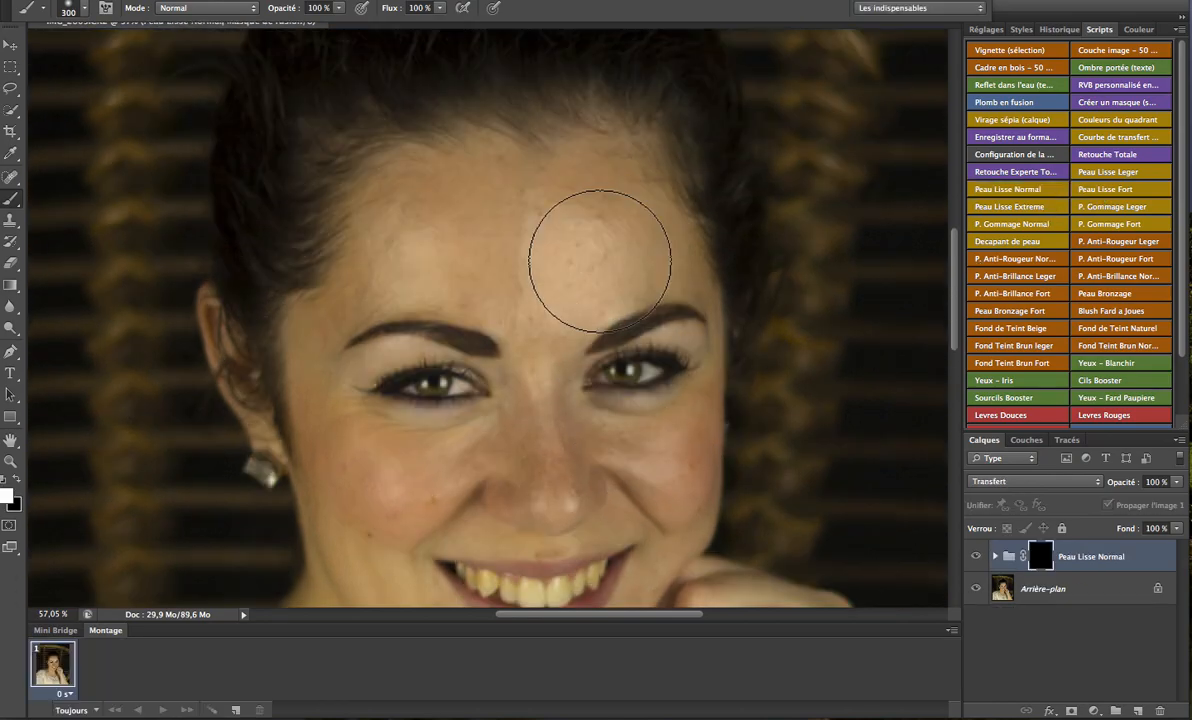
pyautogui.moveTo(588, 259)
pyautogui.mouseDown()
pyautogui.moveTo(633, 261)
pyautogui.moveTo(561, 271)
pyautogui.mouseUp()
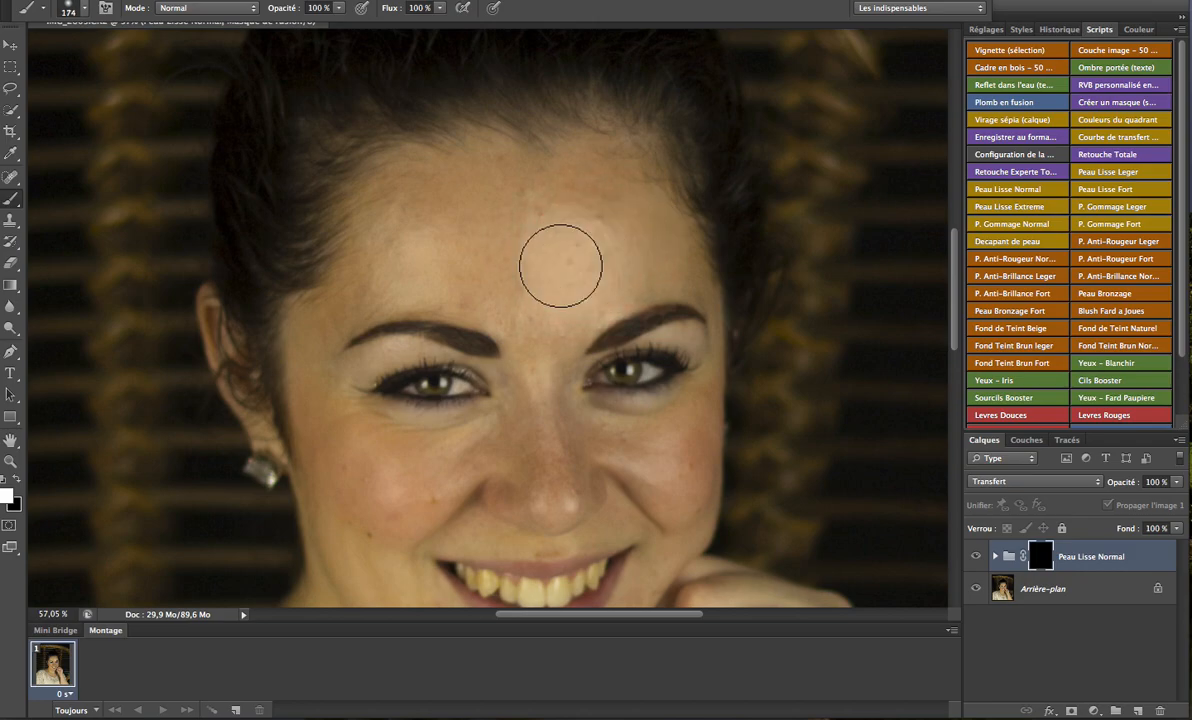
pyautogui.moveTo(675, 237)
pyautogui.mouseDown()
pyautogui.moveTo(529, 243)
pyautogui.moveTo(462, 230)
pyautogui.moveTo(551, 224)
pyautogui.moveTo(529, 229)
pyautogui.moveTo(569, 244)
pyautogui.moveTo(564, 277)
pyautogui.moveTo(535, 304)
pyautogui.moveTo(539, 332)
pyautogui.moveTo(370, 287)
pyautogui.moveTo(380, 256)
pyautogui.moveTo(485, 282)
pyautogui.moveTo(667, 287)
pyautogui.moveTo(674, 260)
pyautogui.moveTo(636, 249)
pyautogui.moveTo(563, 273)
pyautogui.moveTo(421, 276)
pyautogui.moveTo(457, 258)
pyautogui.mouseUp()
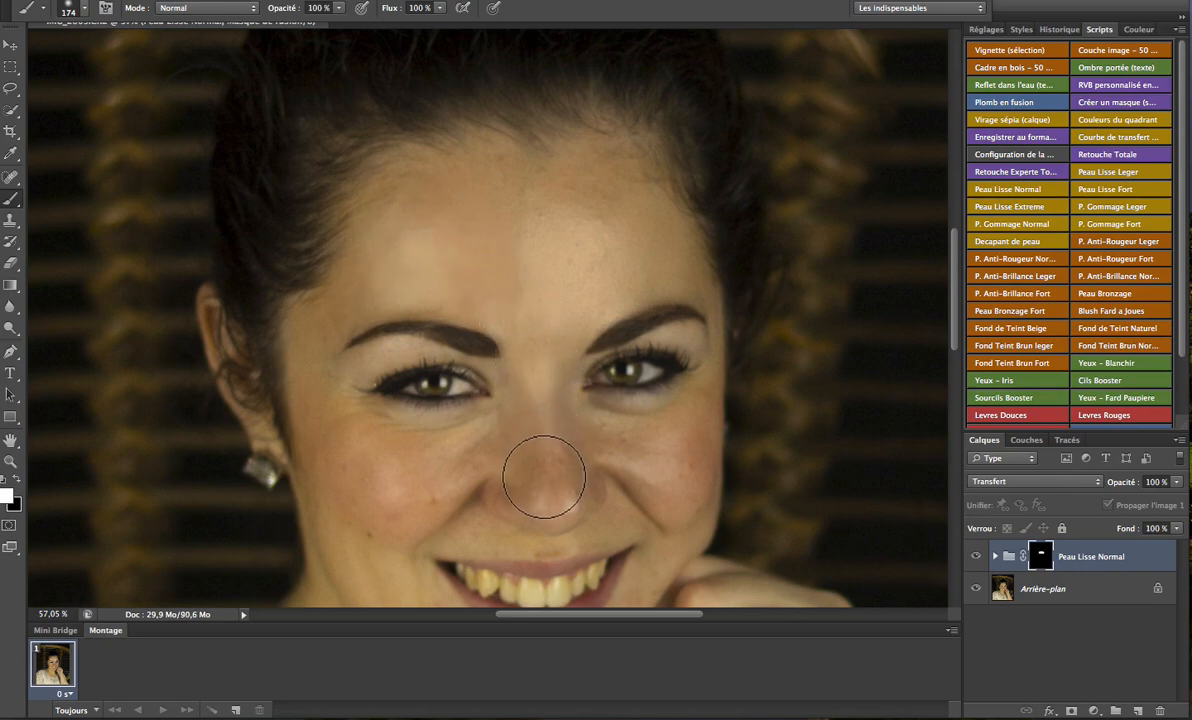
# Step: Paint the Peau Lisse Normal mask over the nose, cheeks and chin, reducing the brush to 95 px around the mouth
pyautogui.moveTo(550, 468)
pyautogui.mouseDown()
pyautogui.moveTo(436, 473)
pyautogui.moveTo(313, 448)
pyautogui.moveTo(297, 388)
pyautogui.moveTo(292, 469)
pyautogui.moveTo(402, 522)
pyautogui.moveTo(438, 484)
pyautogui.moveTo(564, 477)
pyautogui.moveTo(655, 455)
pyautogui.moveTo(637, 475)
pyautogui.moveTo(689, 439)
pyautogui.moveTo(679, 503)
pyautogui.mouseUp()
pyautogui.scroll(-5, 679, 503)
pyautogui.moveTo(646, 298)
pyautogui.mouseDown()
pyautogui.moveTo(671, 299)
pyautogui.moveTo(620, 299)
pyautogui.moveTo(671, 291)
pyautogui.mouseUp()
pyautogui.moveTo(618, 387)
pyautogui.mouseDown()
pyautogui.moveTo(584, 426)
pyautogui.moveTo(506, 421)
pyautogui.moveTo(578, 427)
pyautogui.moveTo(501, 440)
pyautogui.moveTo(424, 354)
pyautogui.moveTo(454, 416)
pyautogui.moveTo(399, 341)
pyautogui.moveTo(344, 296)
pyautogui.mouseUp()
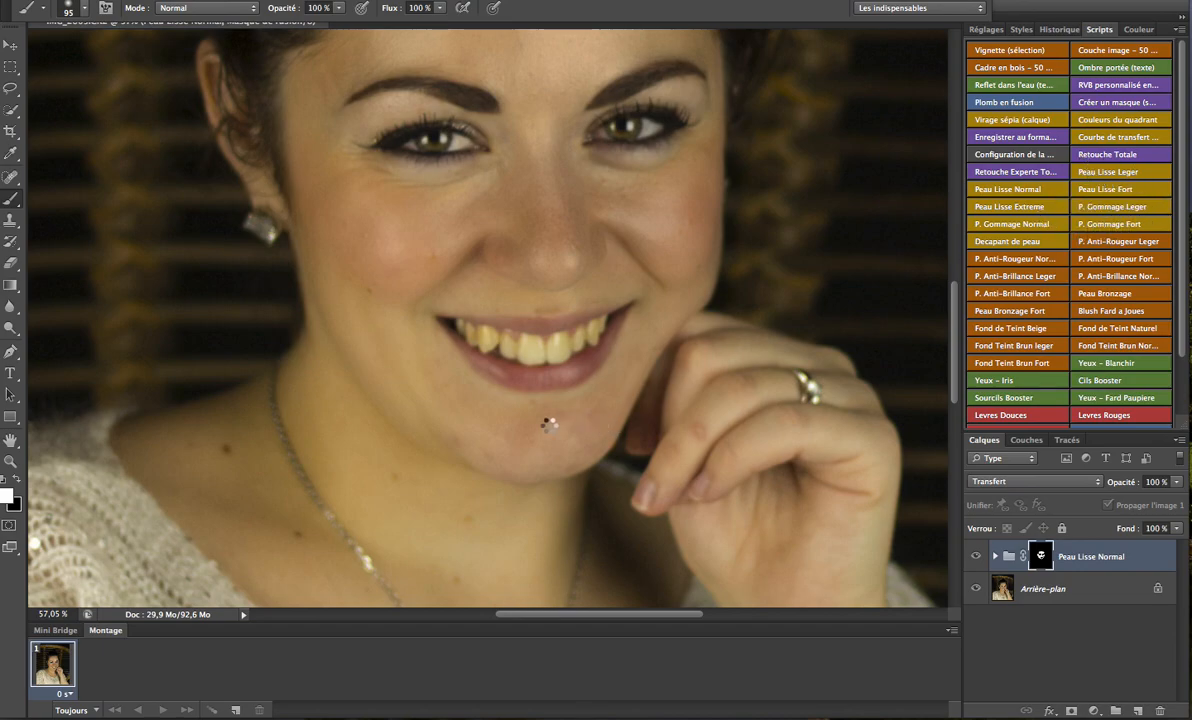
pyautogui.moveTo(558, 421); pyautogui.dragTo(533, 447)
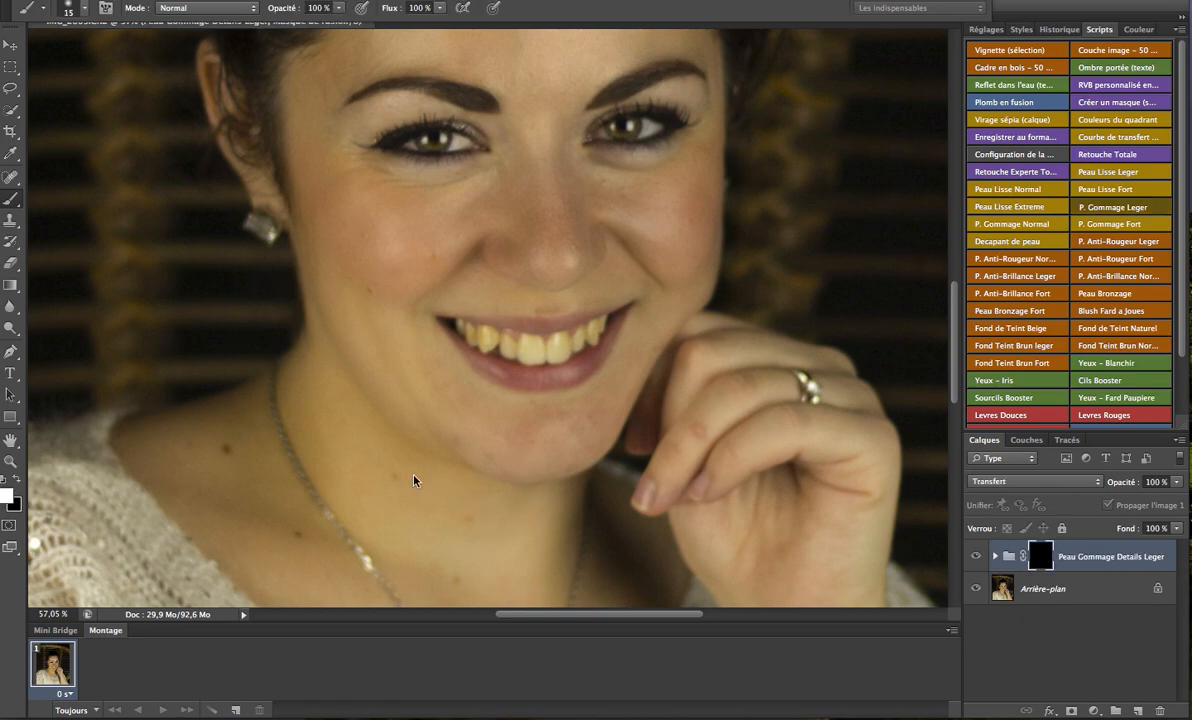
# Step: Apply the P. Gommage Leger action and paint its mask white over the blemishes on the chin
pyautogui.click(708, 252)
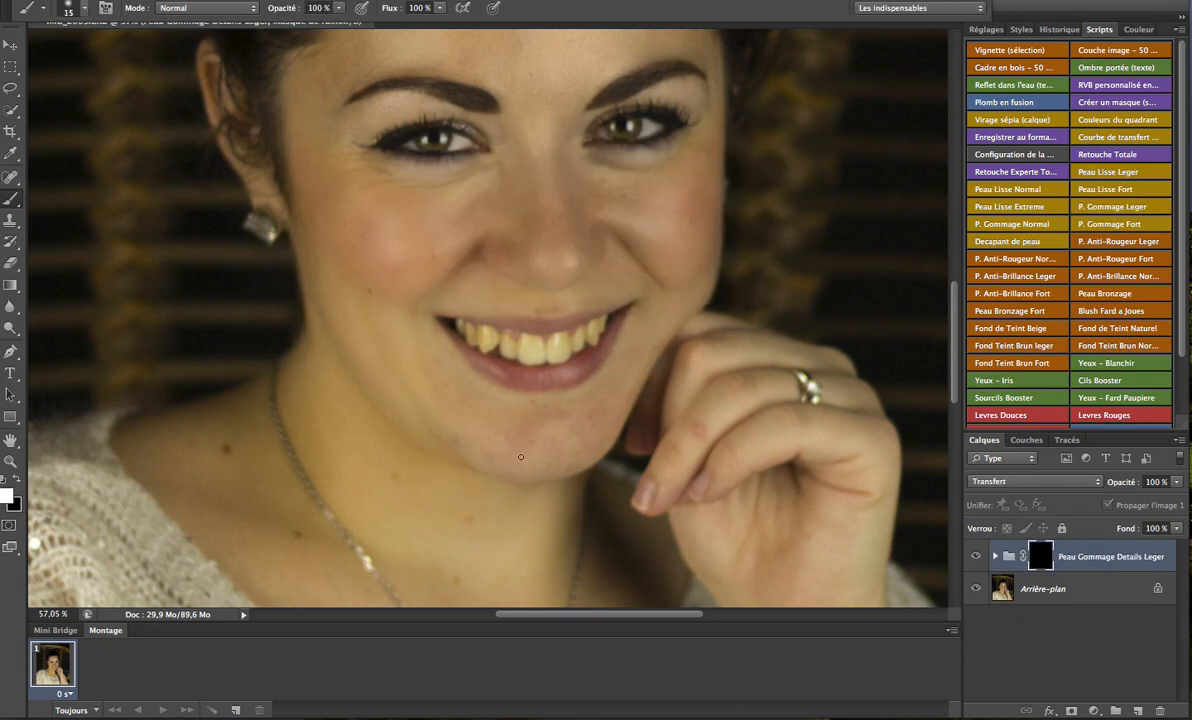
pyautogui.moveTo(545, 454); pyautogui.dragTo(588, 417)
pyautogui.scroll(5, 688, 338)
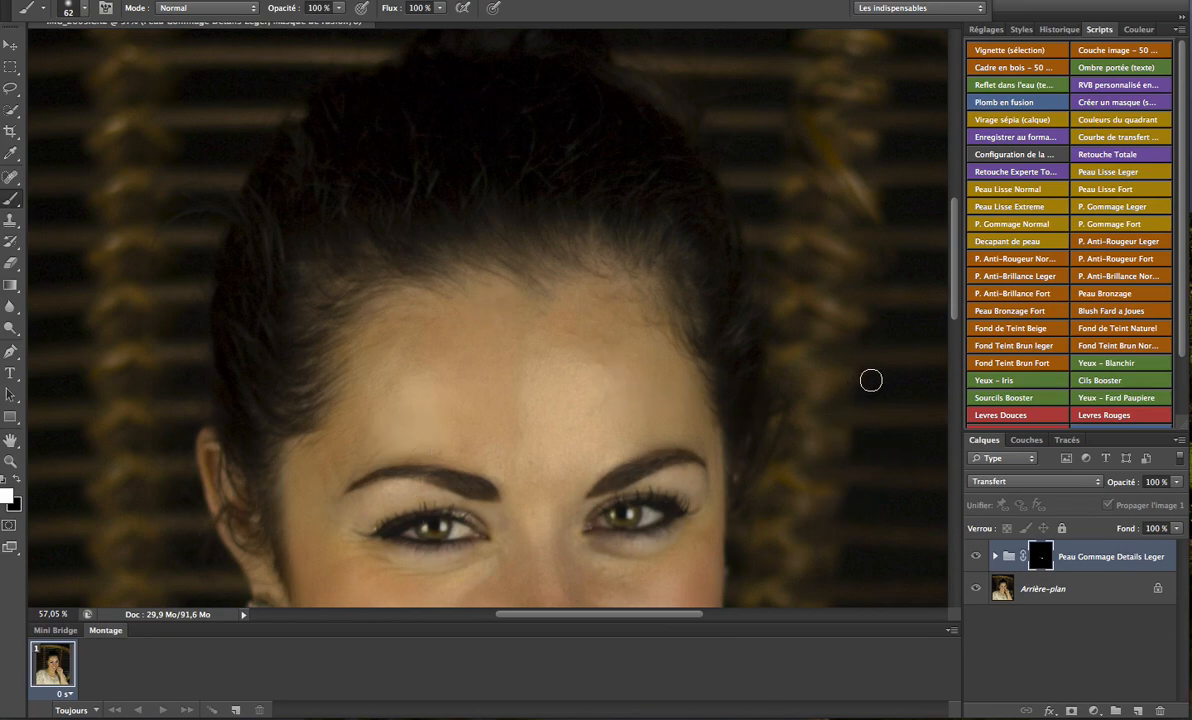
# Step: Run the Decapant de peau action and paint its mask white over the forehead with a 186 px brush
pyautogui.scroll(-1, 1090, 330)
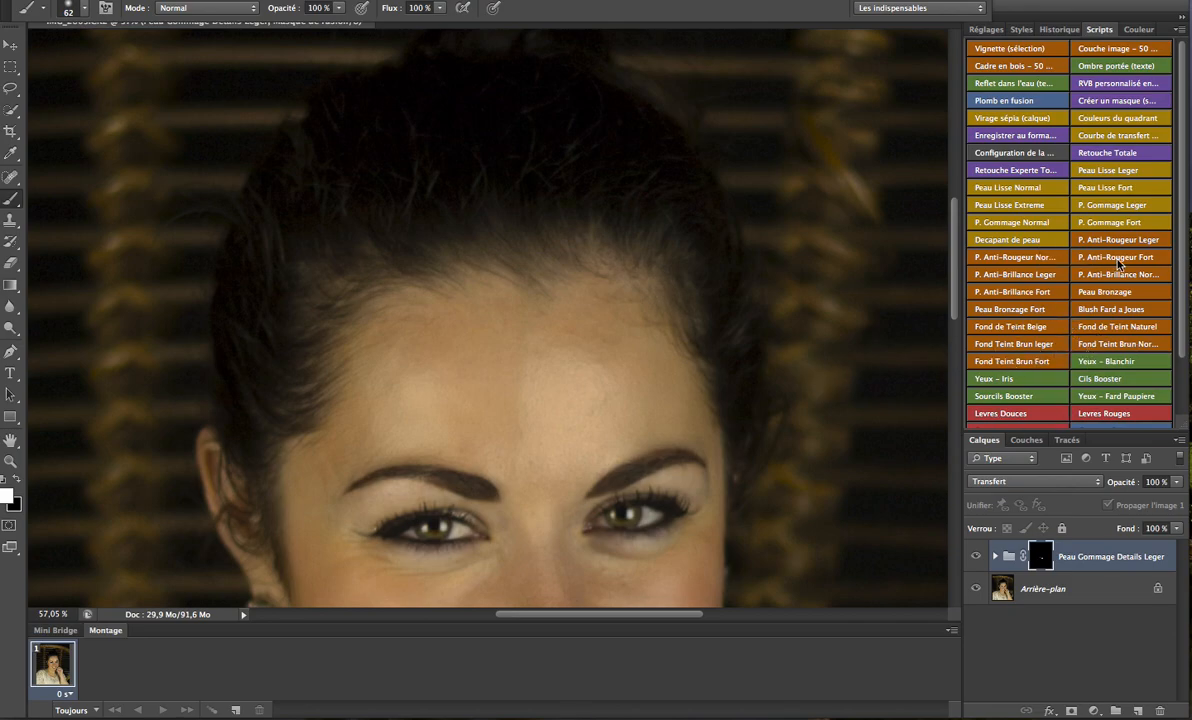
pyautogui.scroll(-3, 1010, 318)
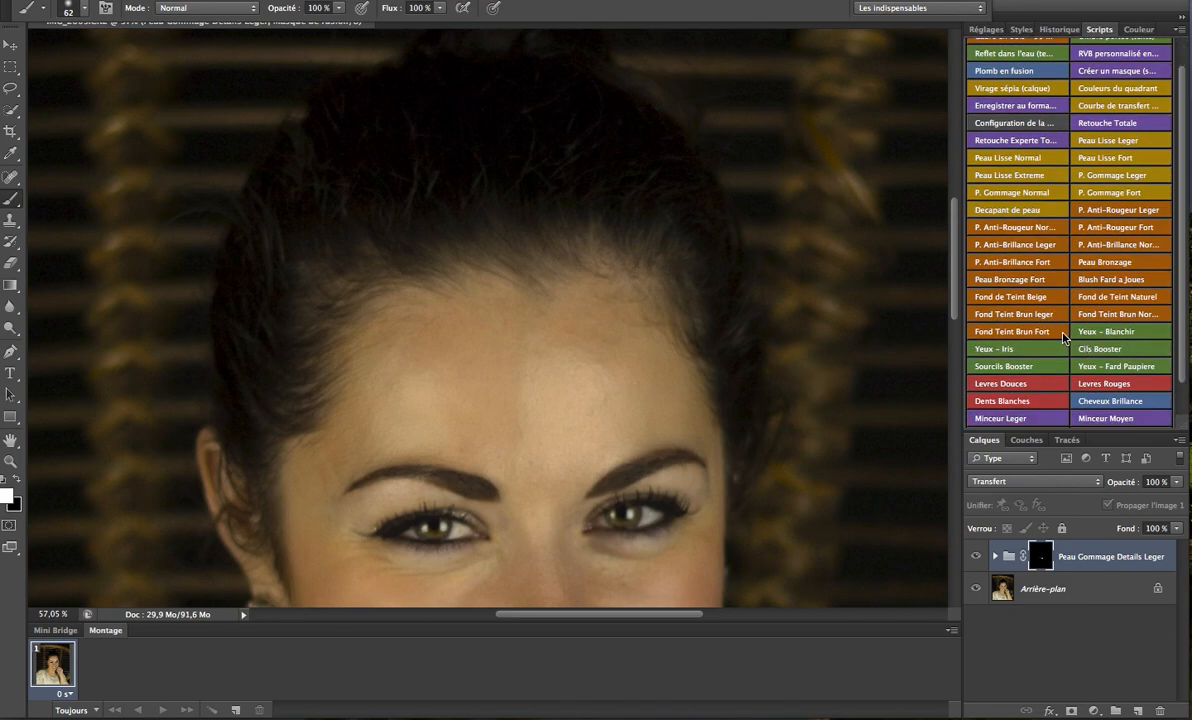
pyautogui.scroll(-1, 1020, 332)
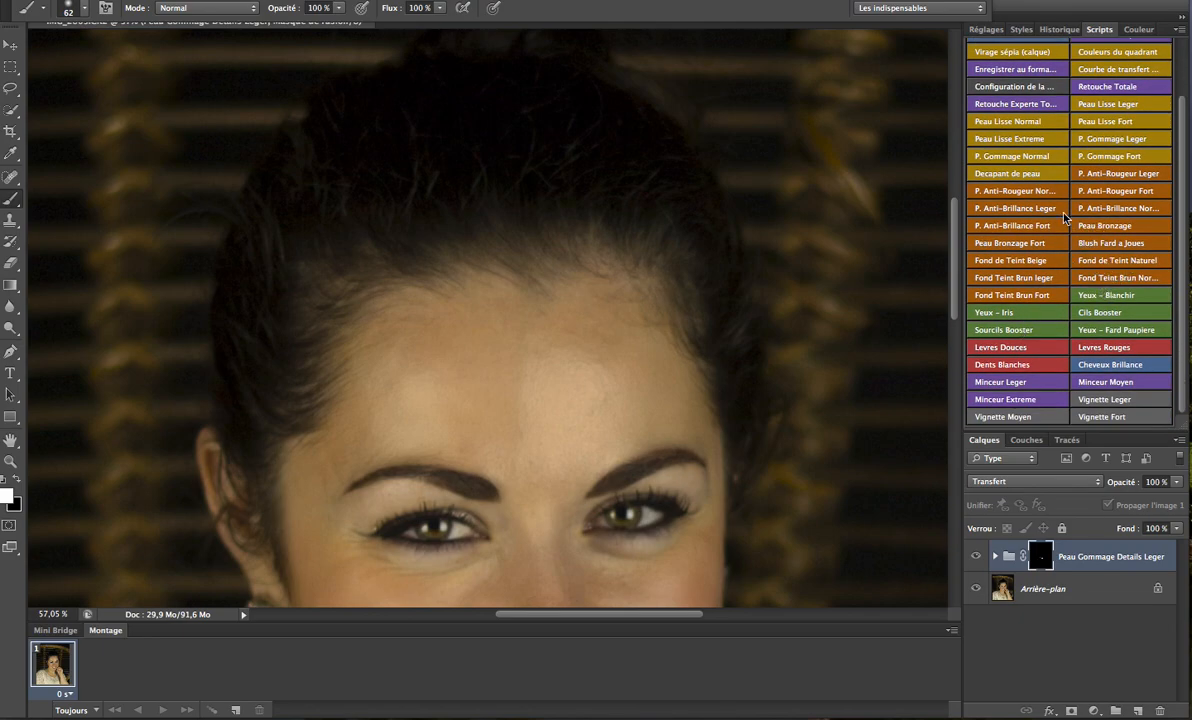
pyautogui.click(1013, 177)
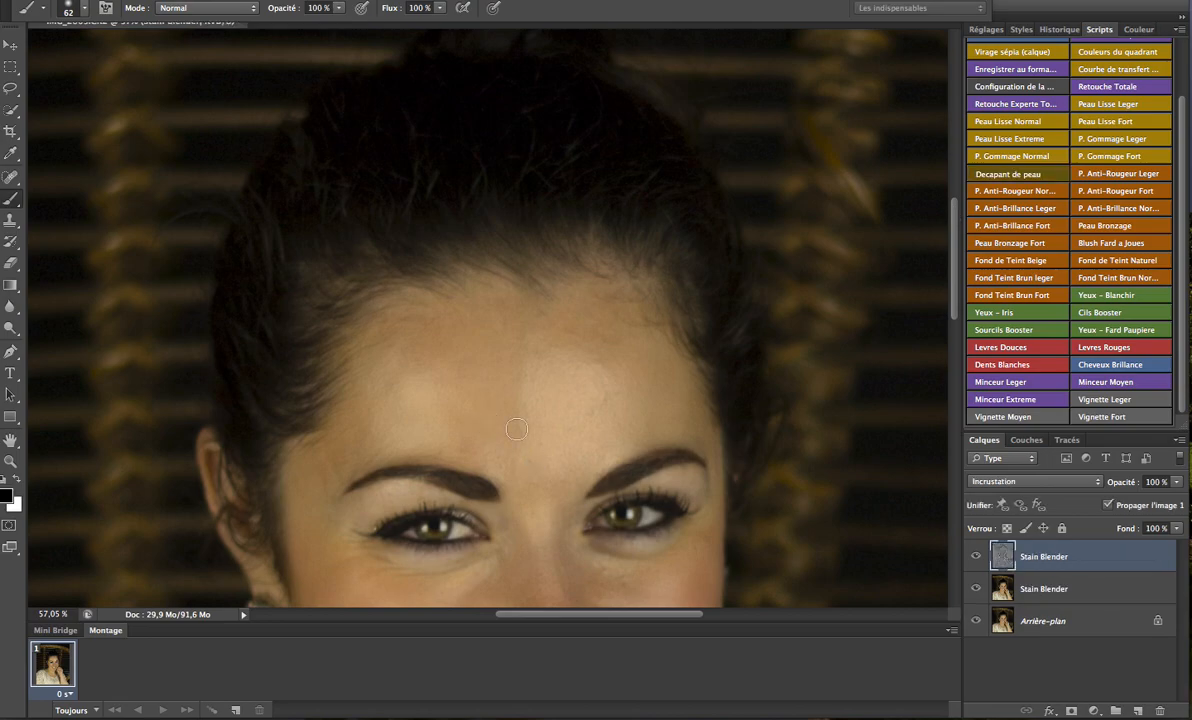
pyautogui.scroll(-4, 583, 430)
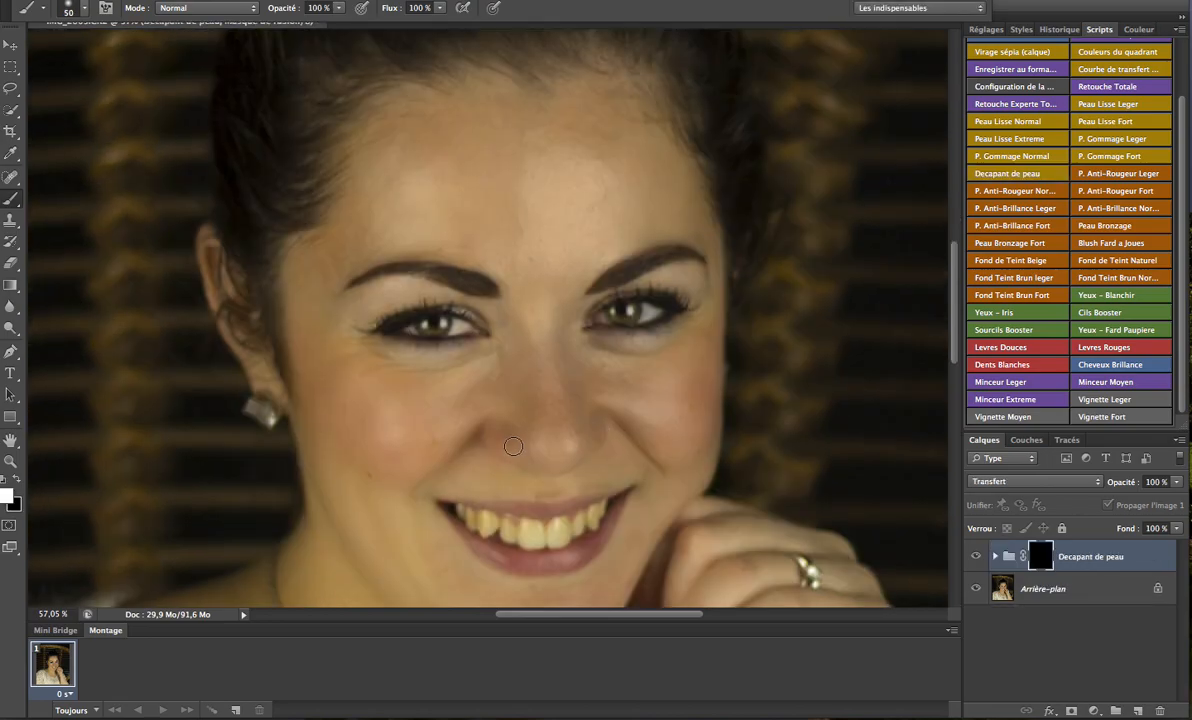
pyautogui.moveTo(526, 255); pyautogui.dragTo(561, 266)
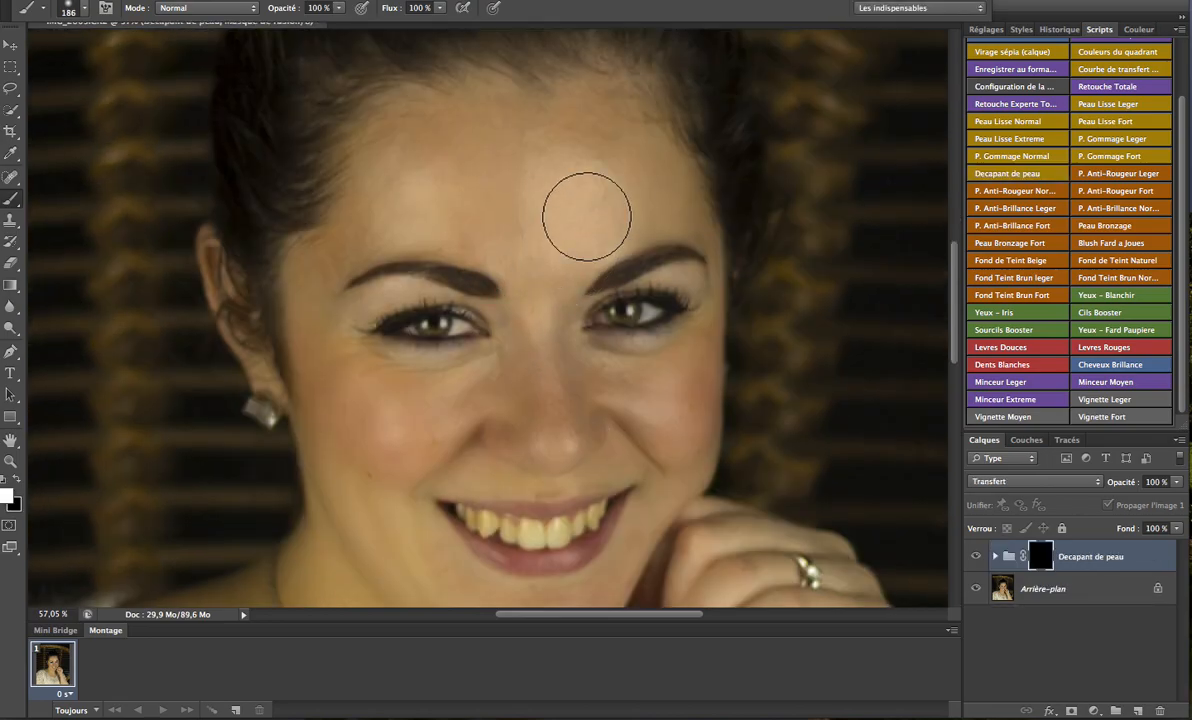
pyautogui.moveTo(497, 173)
pyautogui.mouseDown()
pyautogui.moveTo(572, 224)
pyautogui.moveTo(535, 282)
pyautogui.moveTo(495, 251)
pyautogui.moveTo(532, 226)
pyautogui.mouseUp()
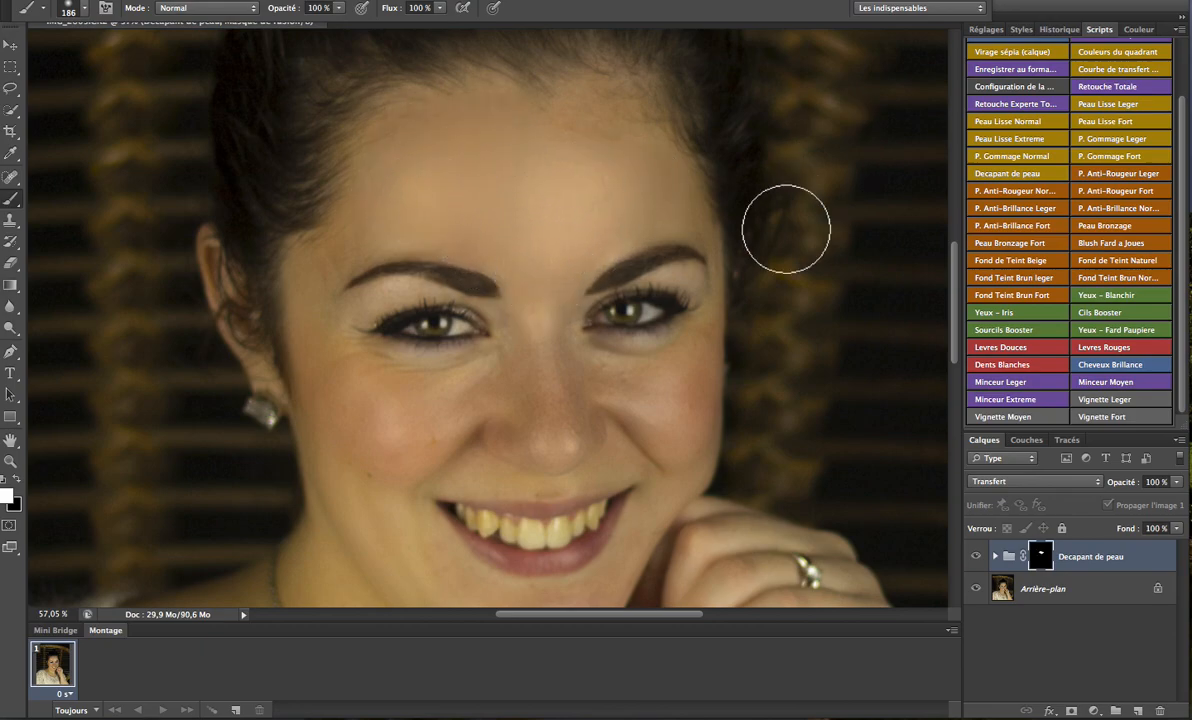
# Step: Paint the Decapant de peau mask over the cheeks and nose, and set the brush to 130 px for the chin area
pyautogui.scroll(-2, 439, 313)
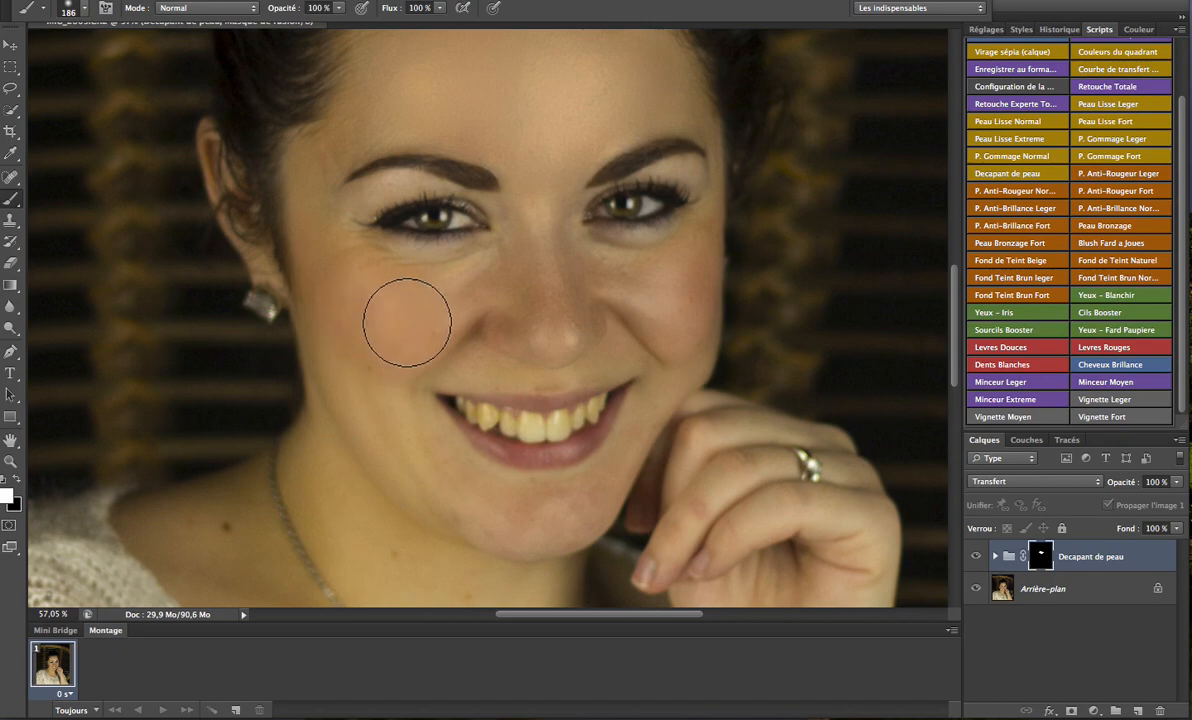
pyautogui.scroll(1, 520, 420)
pyautogui.moveTo(537, 360)
pyautogui.mouseDown()
pyautogui.moveTo(558, 367)
pyautogui.moveTo(522, 366)
pyautogui.mouseUp()
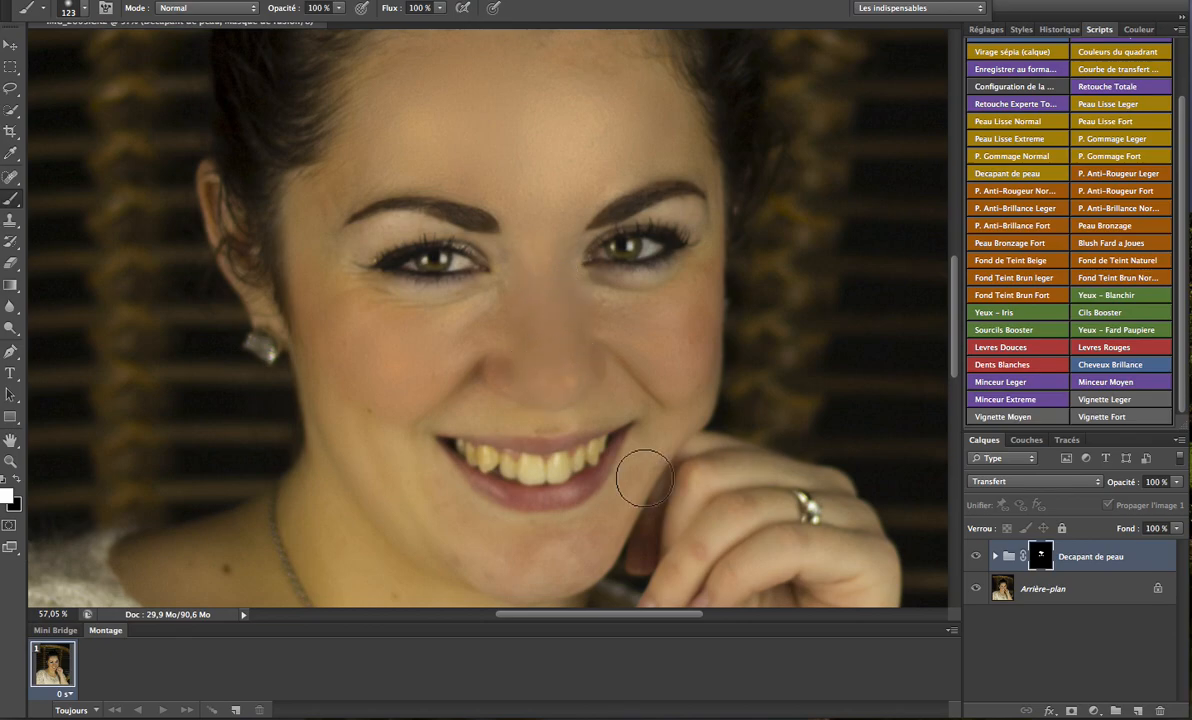
pyautogui.scroll(-4, 600, 490)
pyautogui.moveTo(640, 310); pyautogui.dragTo(630, 335)
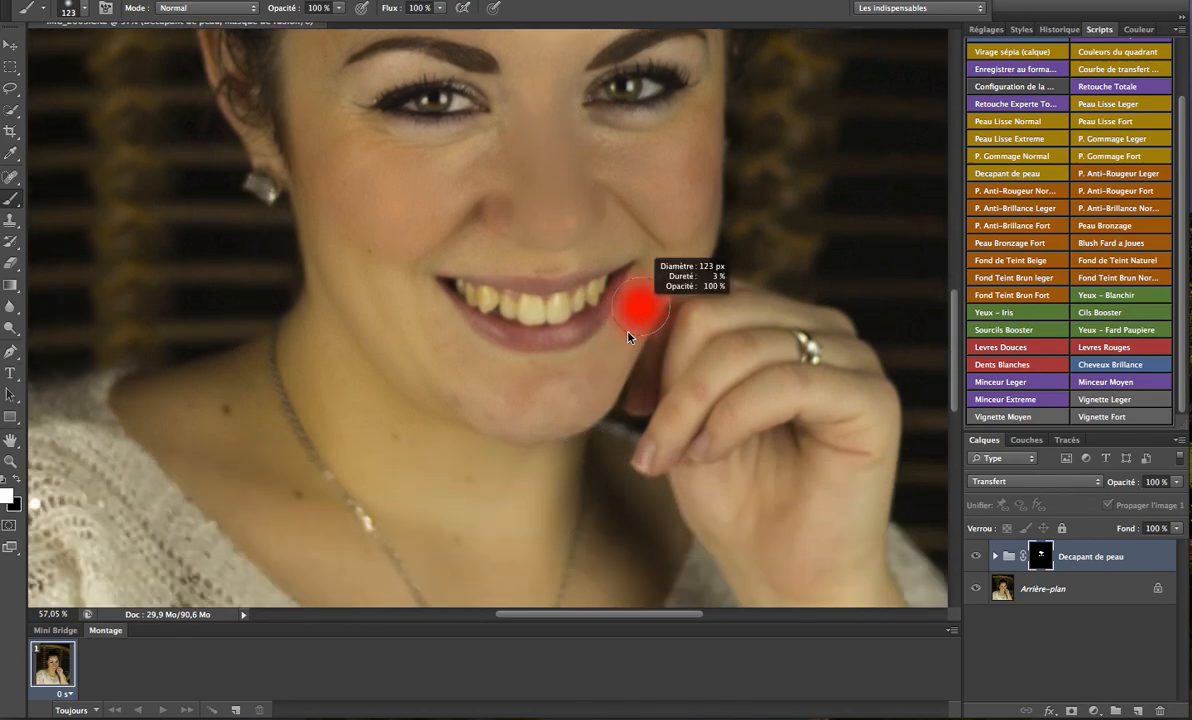
pyautogui.moveTo(583, 383); pyautogui.dragTo(634, 316)
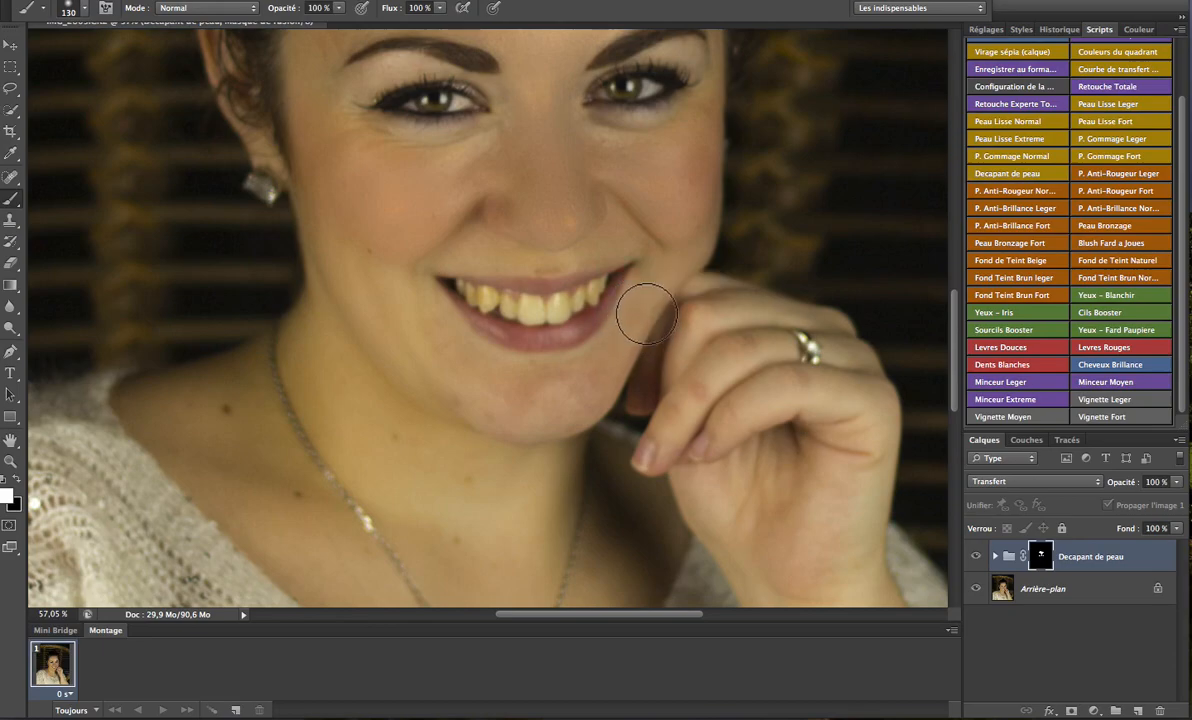
# Step: Try brushing the Decapant de peau mask on the chin and check black as the foreground colour for erasing the effect
pyautogui.click(552, 403)
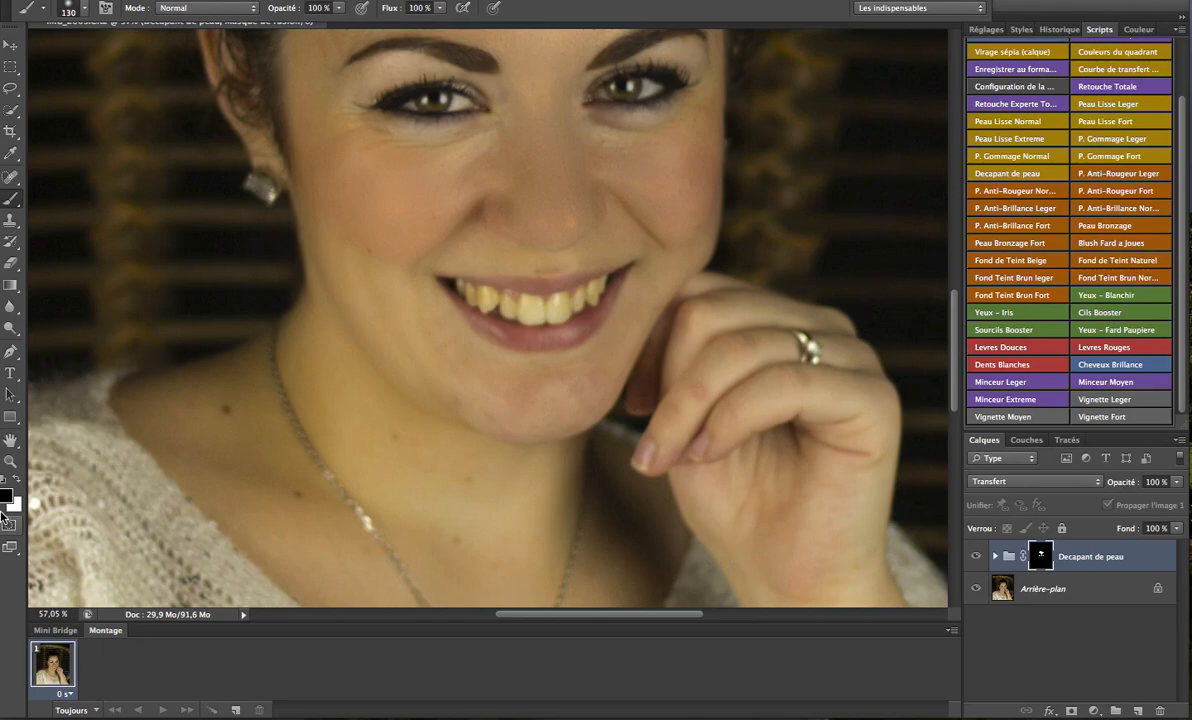
pyautogui.click(6, 493)
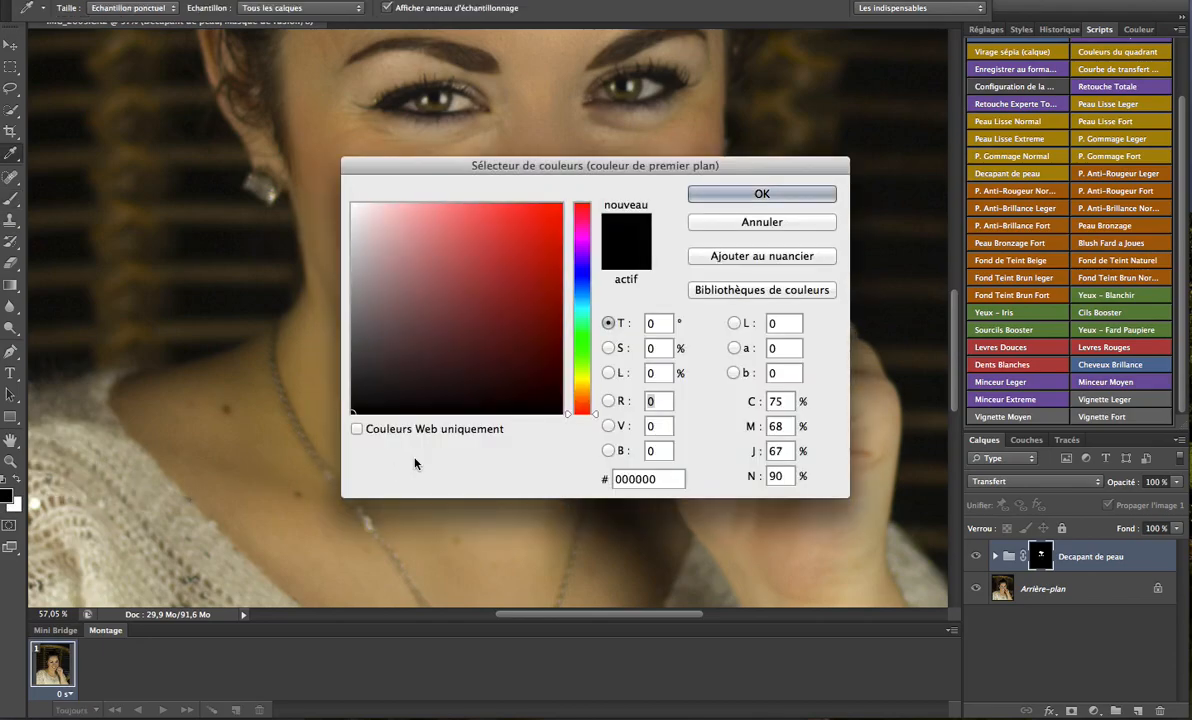
pyautogui.click(715, 201)
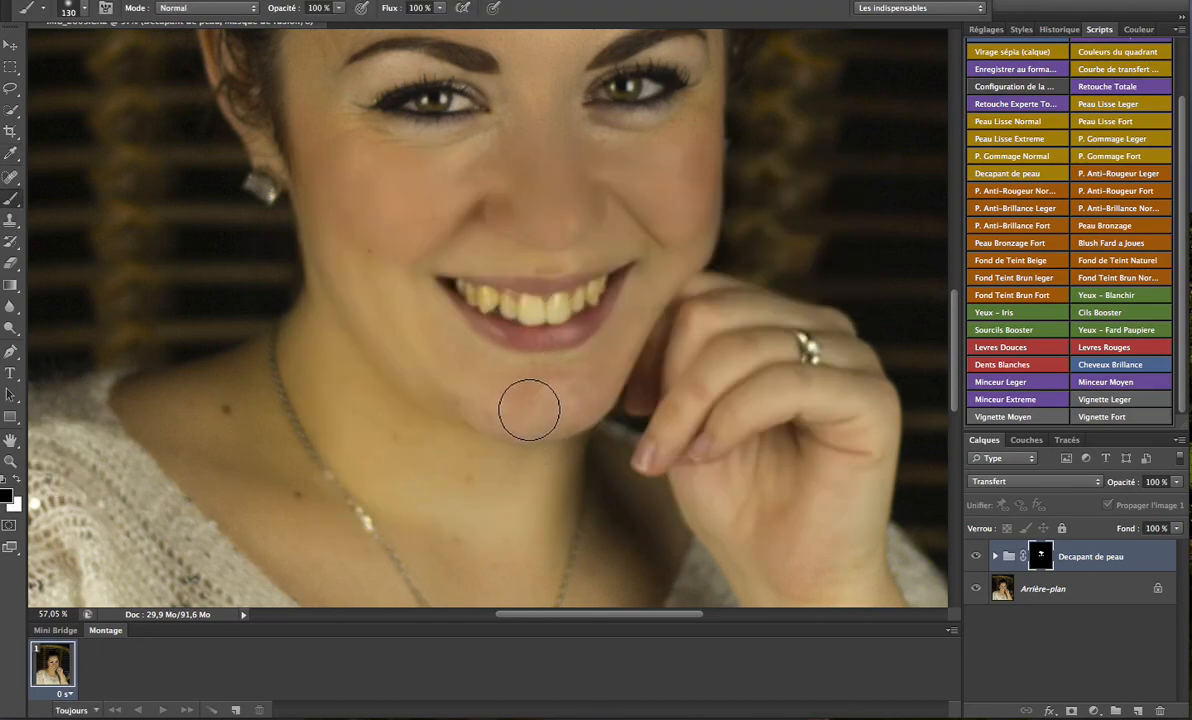
# Step: Switch the foreground colour to white and paint the Decapant de peau effect over the chin with the 130 px brush
pyautogui.click(16, 484)
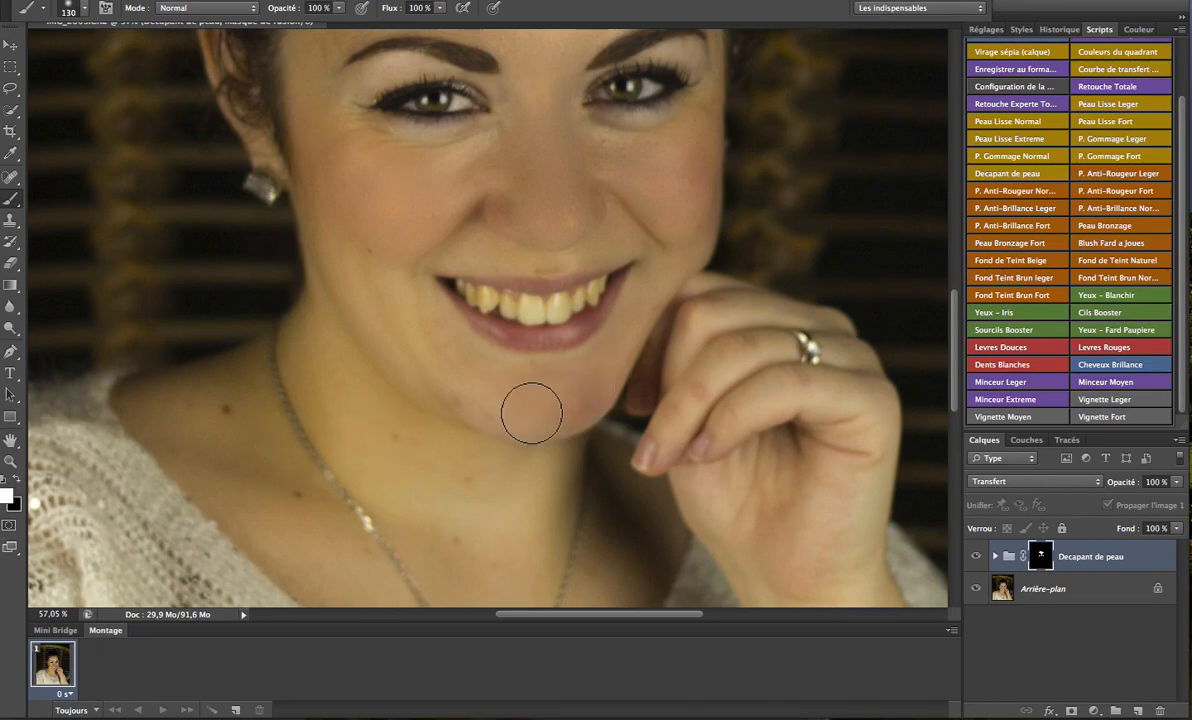
pyautogui.scroll(-3, 580, 434)
pyautogui.scroll(3, 577, 440)
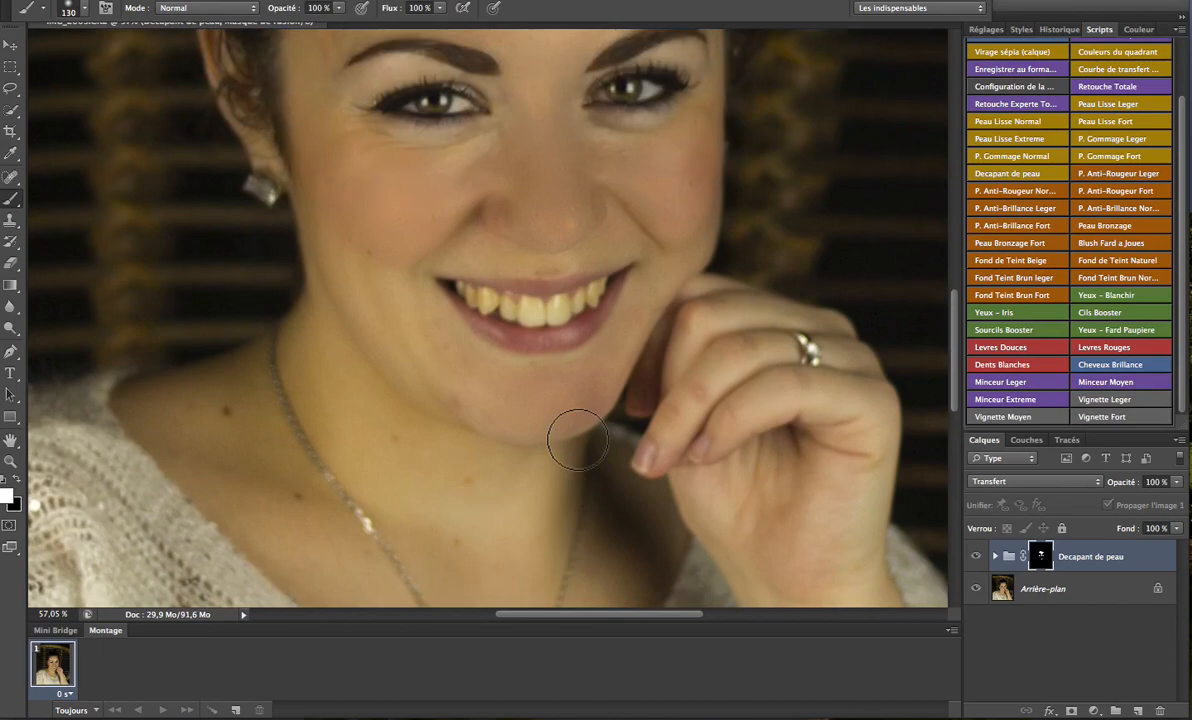
pyautogui.click(7, 494)
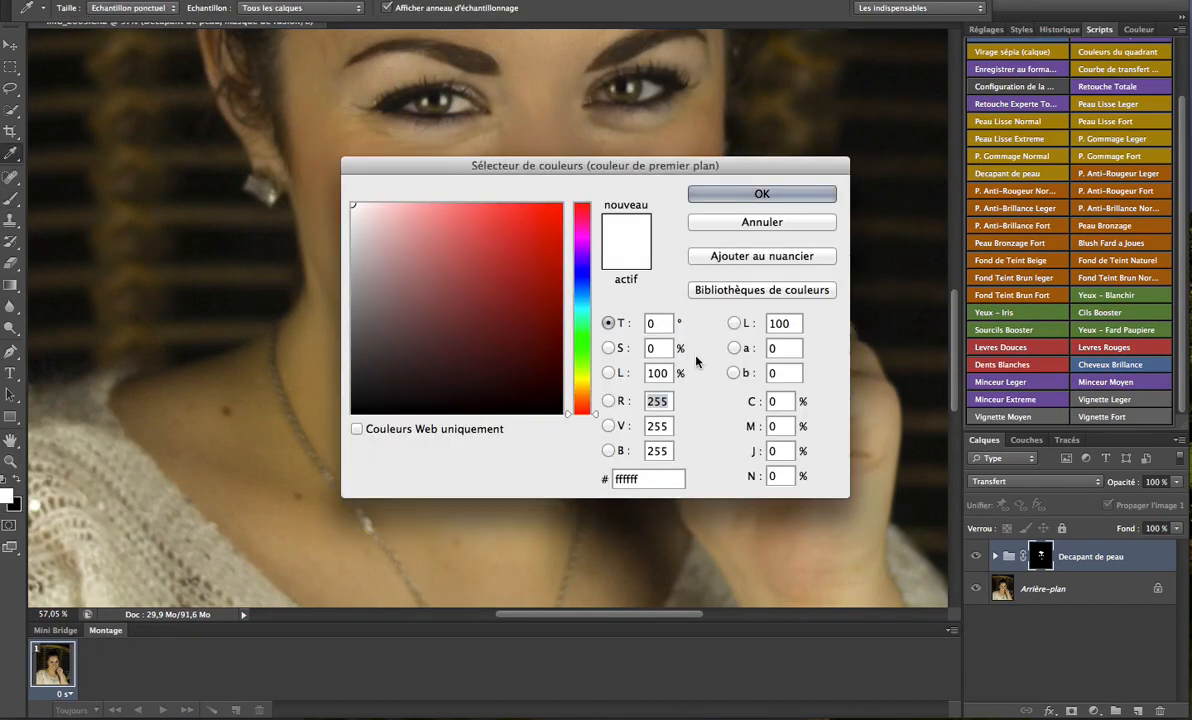
pyautogui.click(728, 226)
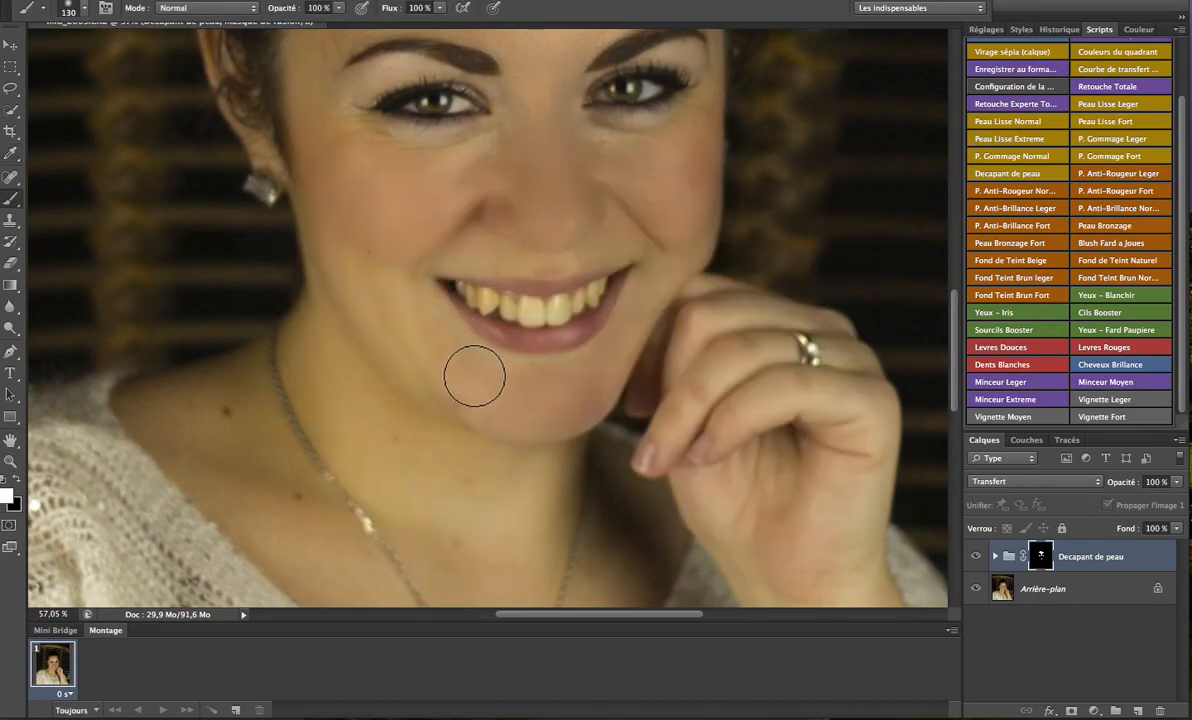
# Step: Switch the foreground colour to black and brush the Decapant de peau effect off the chin and around the mouth
pyautogui.click(14, 481)
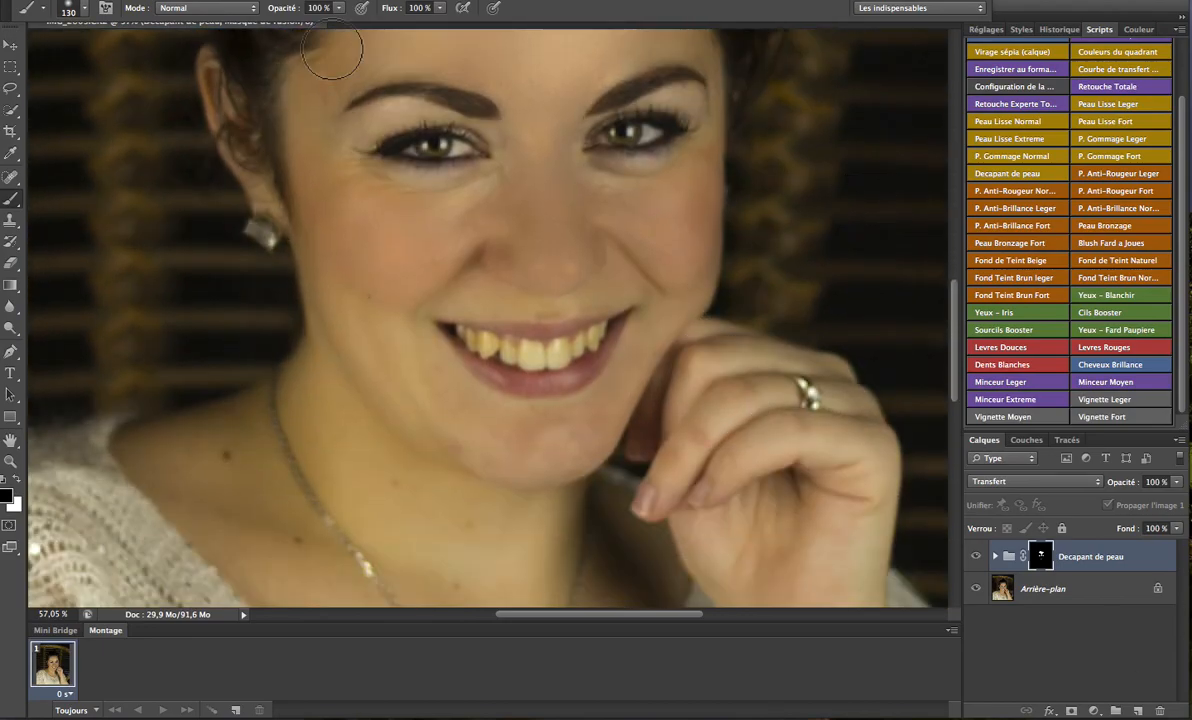
pyautogui.moveTo(545, 462)
pyautogui.mouseDown()
pyautogui.moveTo(559, 442)
pyautogui.moveTo(509, 434)
pyautogui.mouseUp()
pyautogui.moveTo(578, 370)
pyautogui.mouseDown()
pyautogui.moveTo(607, 373)
pyautogui.moveTo(631, 399)
pyautogui.mouseUp()
pyautogui.scroll(-5, 600, 375)
pyautogui.scroll(5, 595, 388)
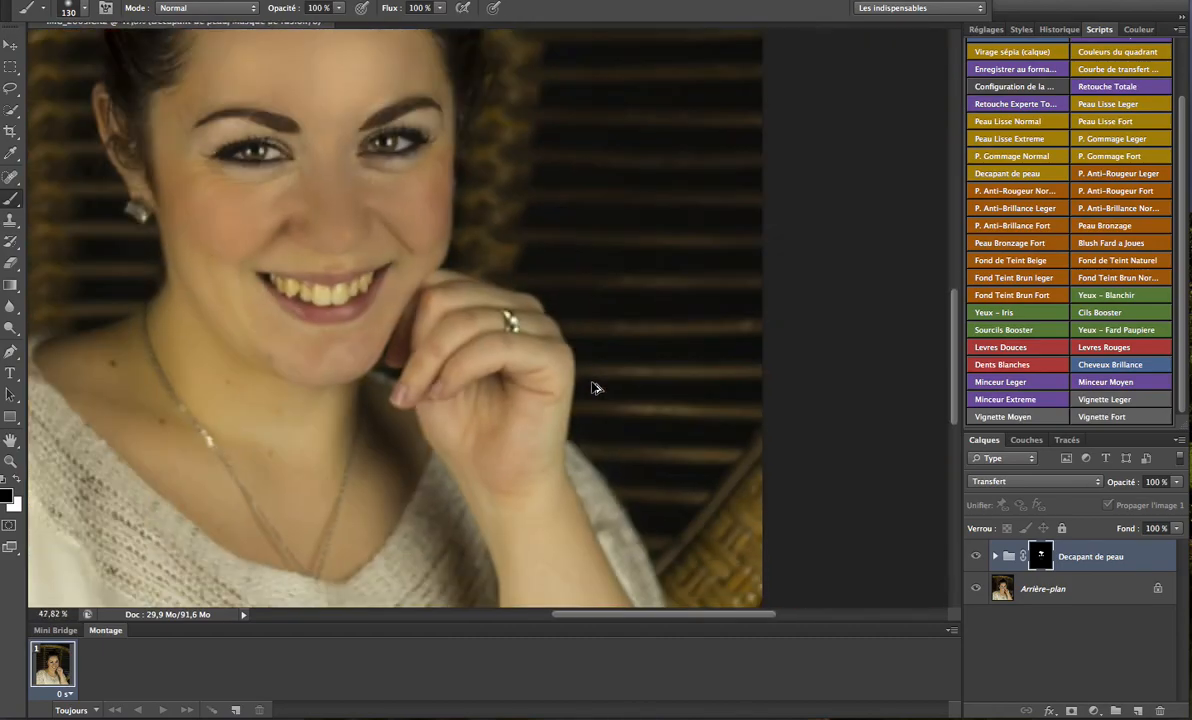
pyautogui.scroll(-6, 410, 311)
pyautogui.scroll(6, 510, 288)
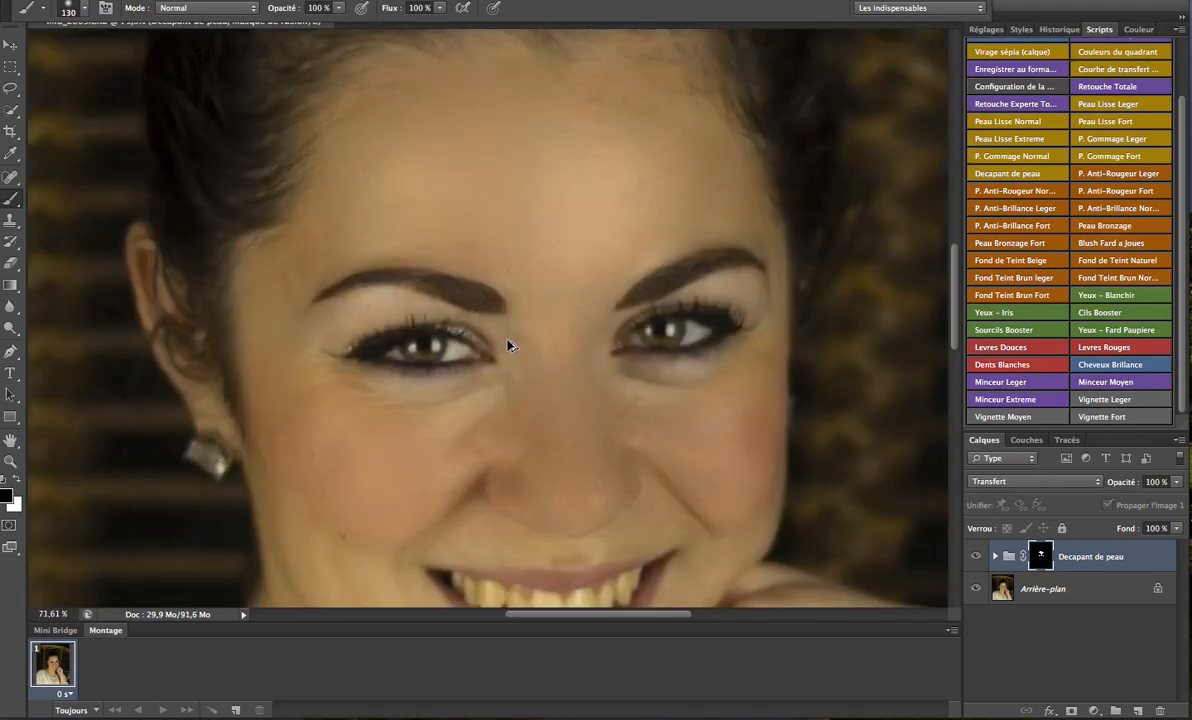
# Step: Compare the portrait with and without the Decapant de peau effect and set that group's opacity to 69%
pyautogui.scroll(-2, 590, 343)
pyautogui.scroll(8, 686, 453)
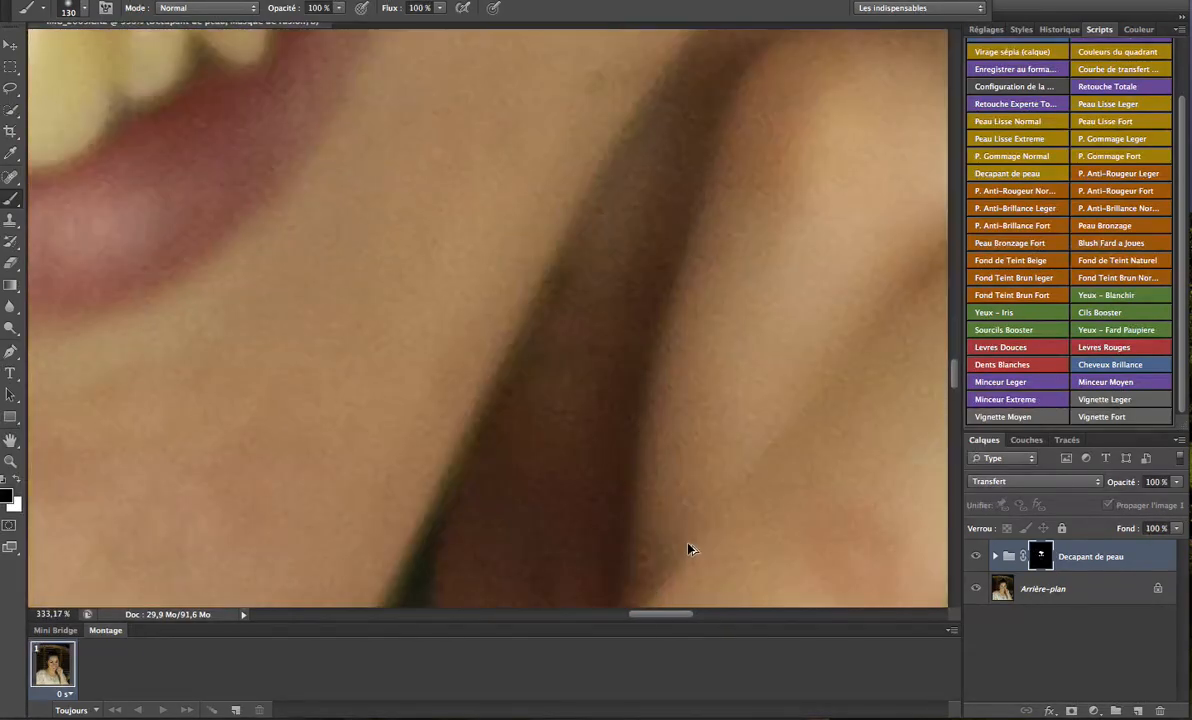
pyautogui.scroll(-8, 688, 548)
pyautogui.scroll(3, 688, 545)
pyautogui.click(1176, 483)
pyautogui.moveTo(1090, 503); pyautogui.dragTo(1075, 503)
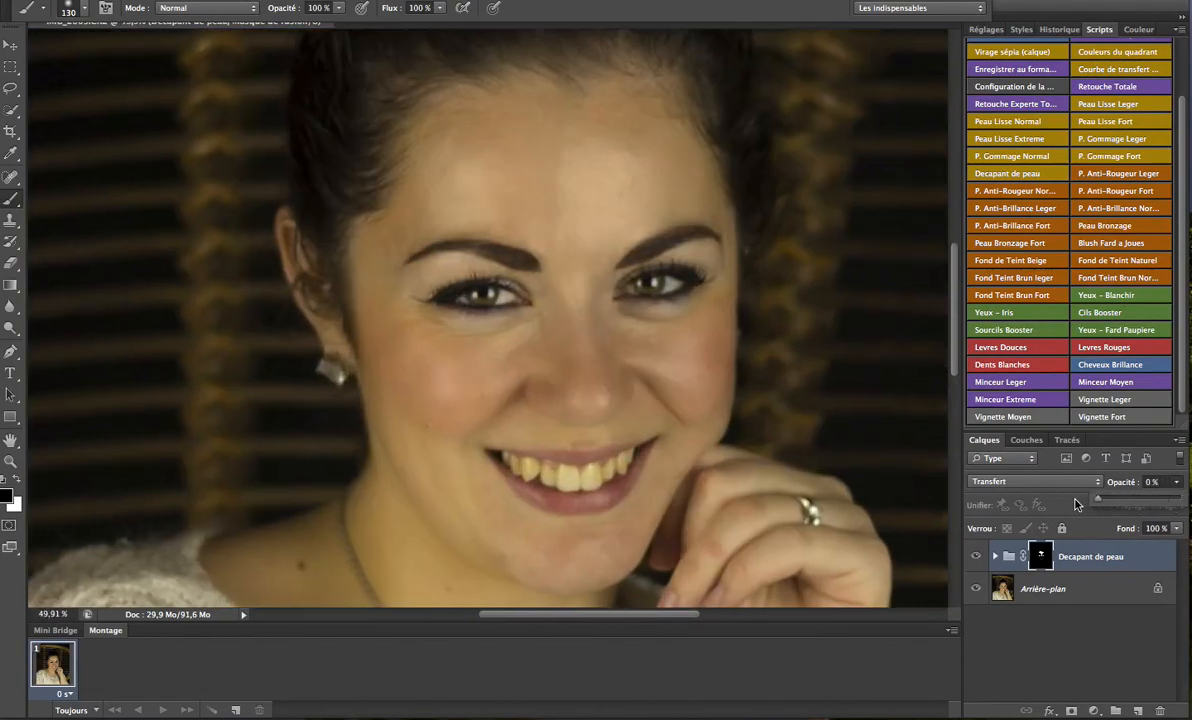
pyautogui.moveTo(1187, 505); pyautogui.dragTo(1190, 505)
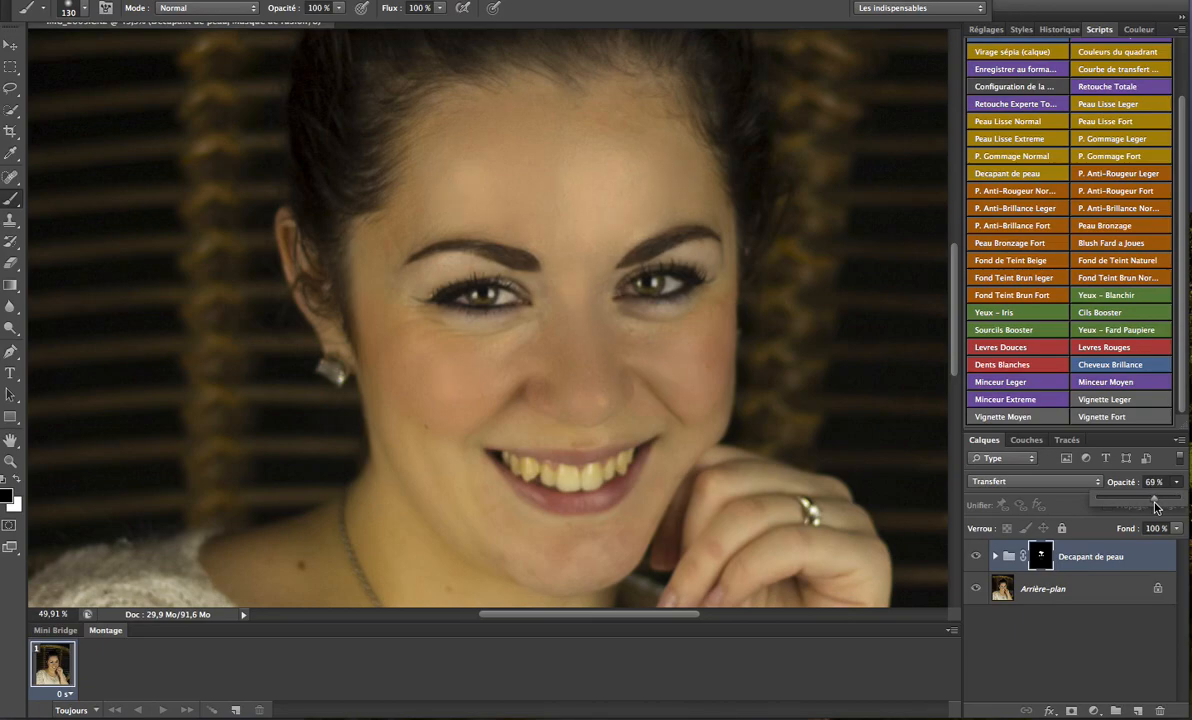
# Step: Run the Yeux - Iris action and paint its mask over both irises in white with a 43 px brush
pyautogui.scroll(-3, 673, 460)
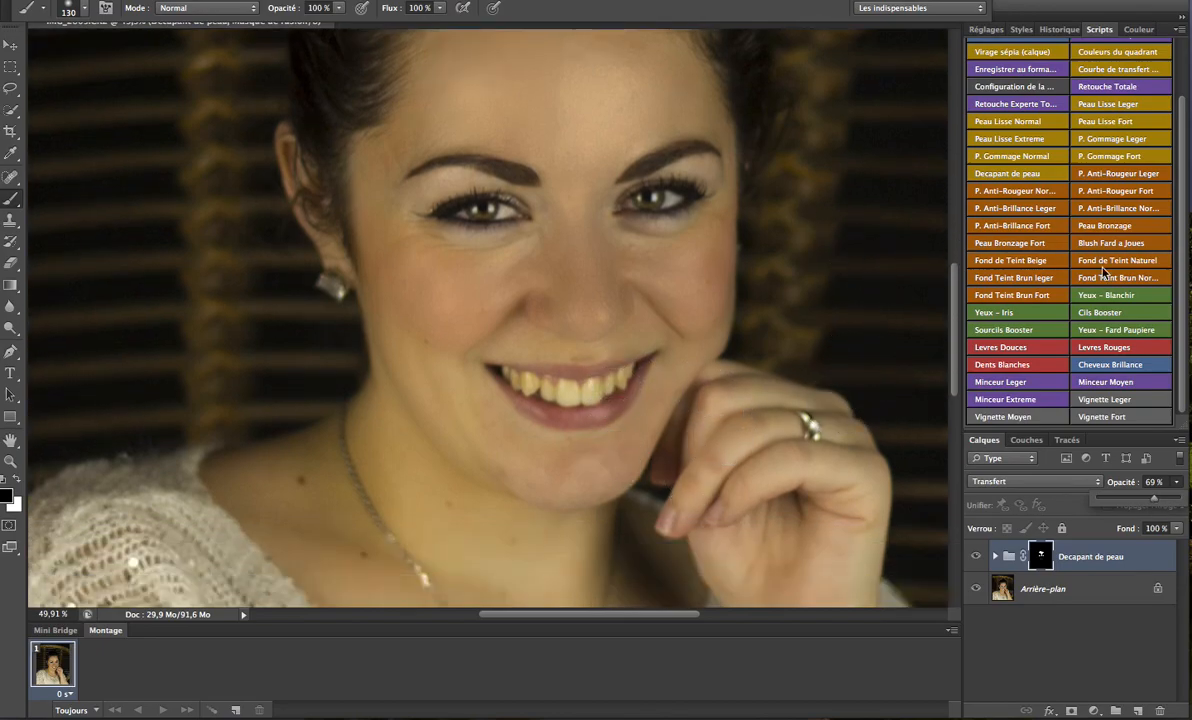
pyautogui.click(1005, 313)
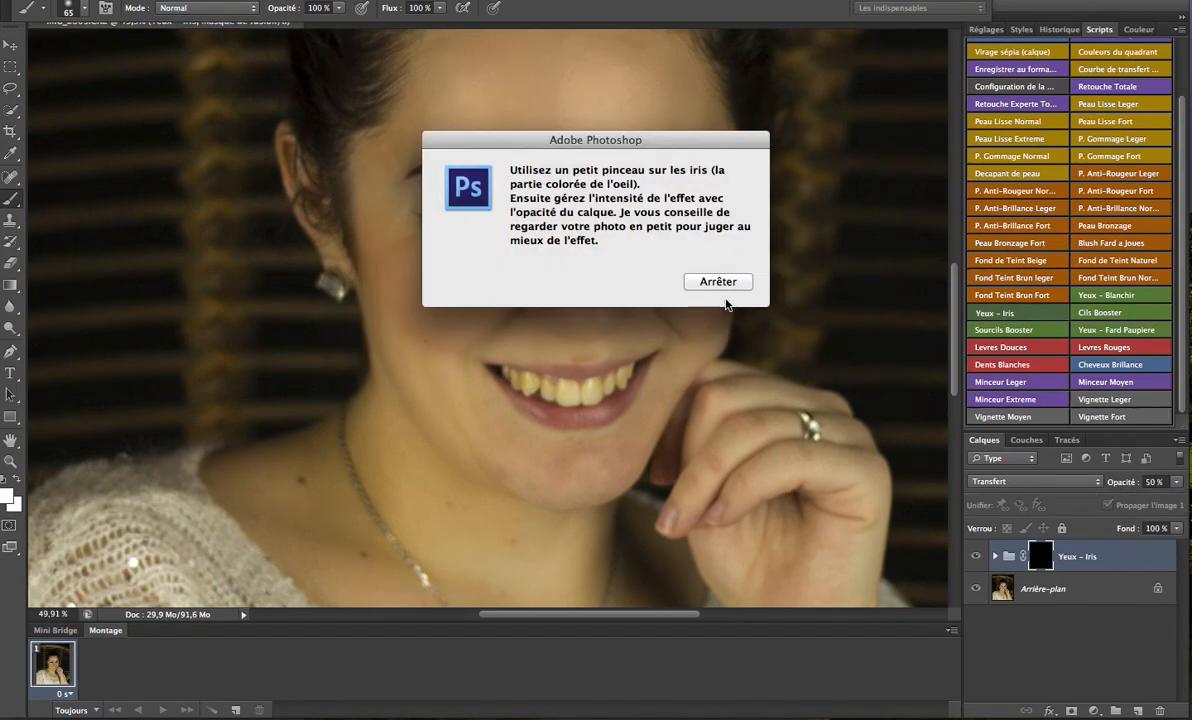
pyautogui.click(722, 284)
pyautogui.moveTo(650, 195); pyautogui.dragTo(654, 203)
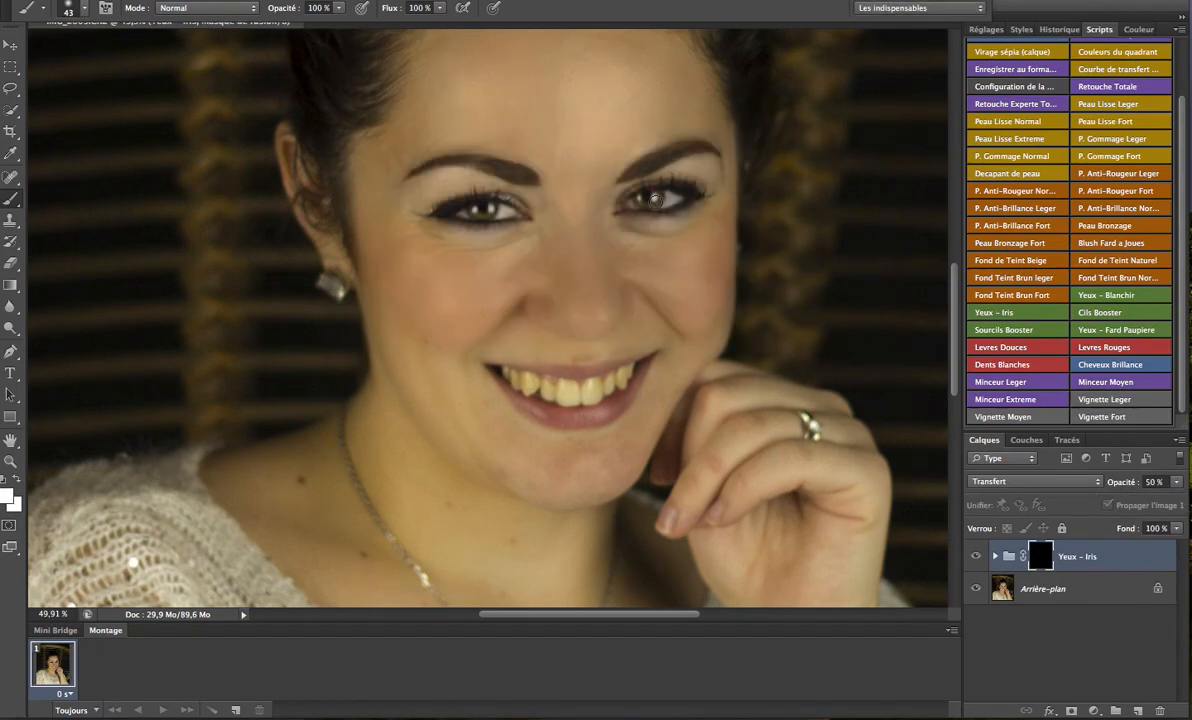
pyautogui.scroll(-3, 657, 196)
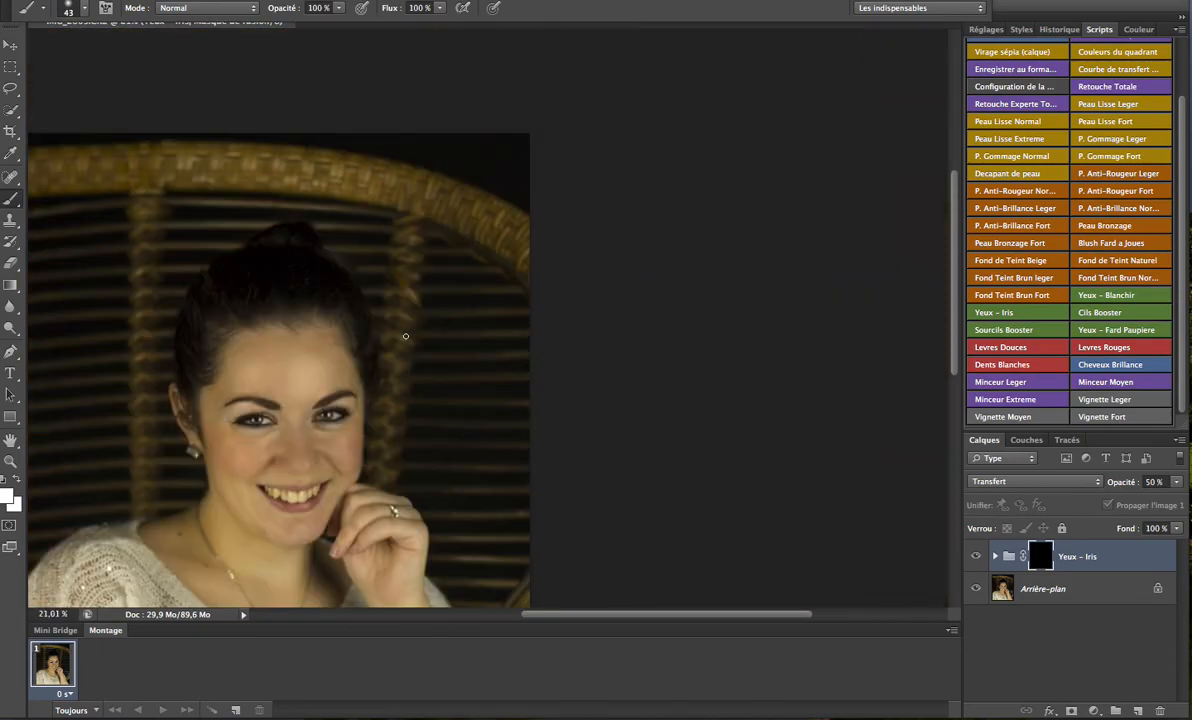
pyautogui.scroll(7, 314, 431)
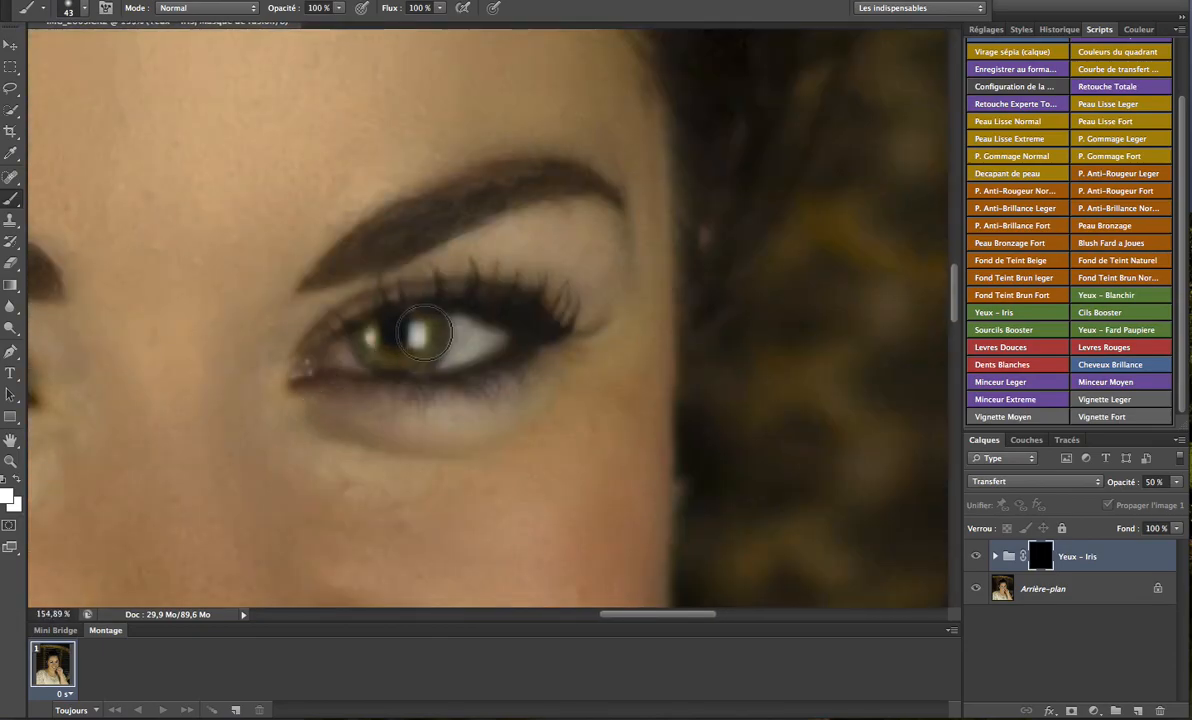
pyautogui.moveTo(415, 347)
pyautogui.mouseDown()
pyautogui.moveTo(338, 320)
pyautogui.moveTo(398, 305)
pyautogui.moveTo(413, 345)
pyautogui.mouseUp()
pyautogui.hscroll(-10, 365, 442)
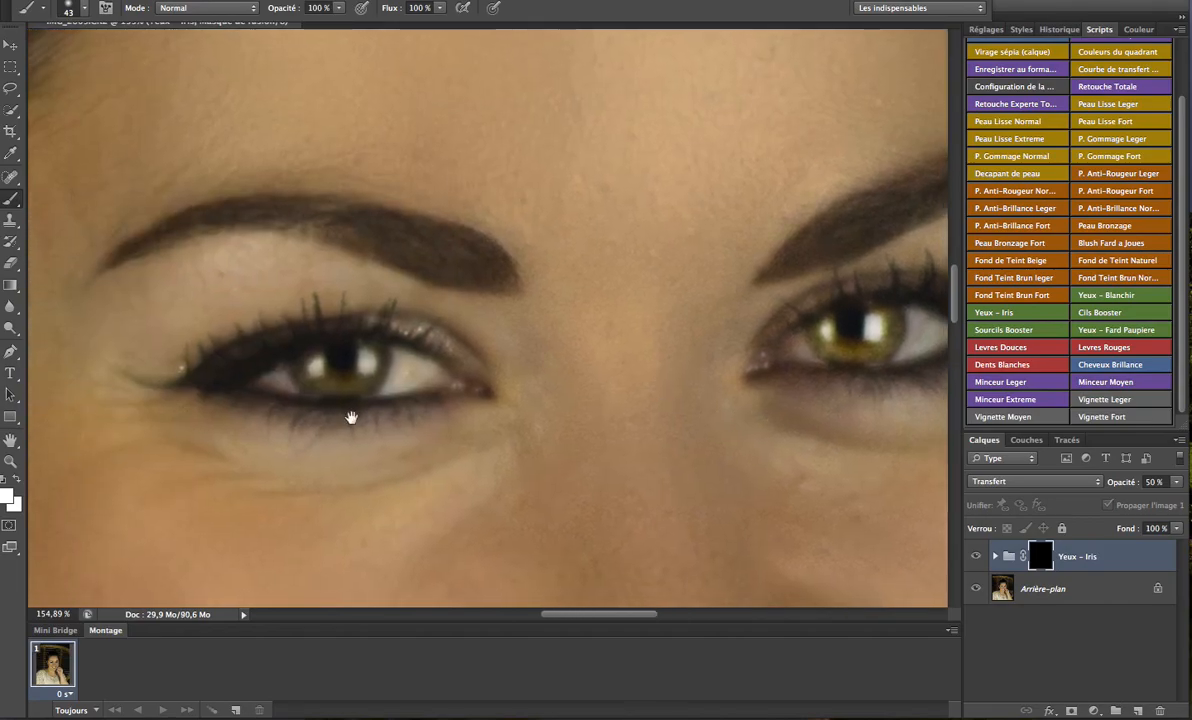
pyautogui.moveTo(335, 375)
pyautogui.mouseDown()
pyautogui.moveTo(345, 320)
pyautogui.moveTo(345, 350)
pyautogui.moveTo(305, 350)
pyautogui.moveTo(303, 367)
pyautogui.moveTo(369, 360)
pyautogui.mouseUp()
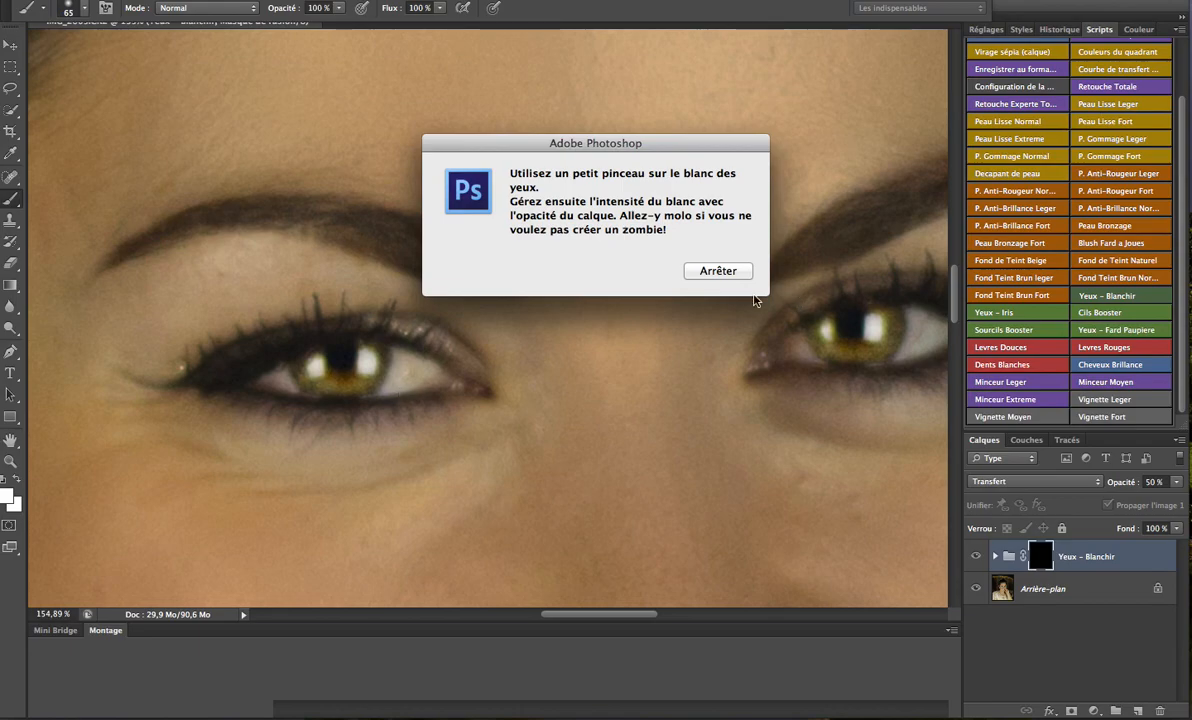
# Step: Apply the Yeux - Blanchir action and paint its mask over the whites of both eyes with a 34 px brush
pyautogui.click(715, 271)
pyautogui.moveTo(417, 373); pyautogui.dragTo(399, 384)
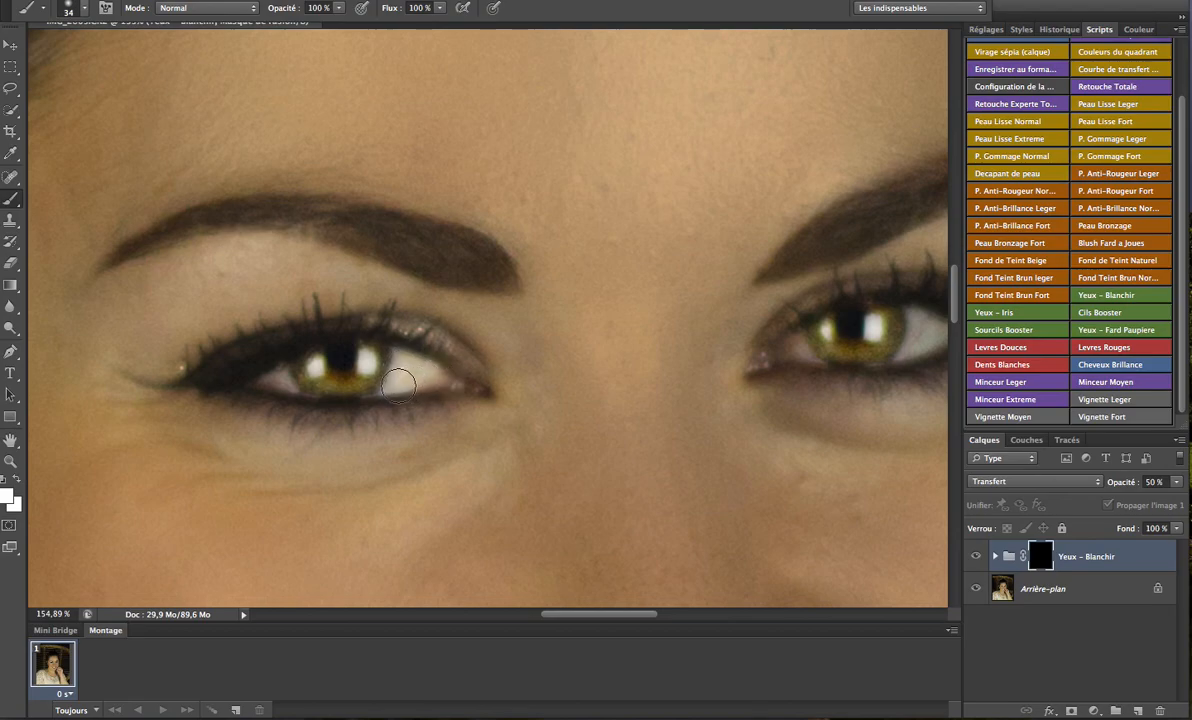
pyautogui.moveTo(234, 380); pyautogui.dragTo(285, 378)
pyautogui.moveTo(785, 346)
pyautogui.mouseDown()
pyautogui.moveTo(803, 349)
pyautogui.moveTo(792, 369)
pyautogui.moveTo(420, 367)
pyautogui.mouseUp()
pyautogui.moveTo(576, 319); pyautogui.dragTo(540, 325)
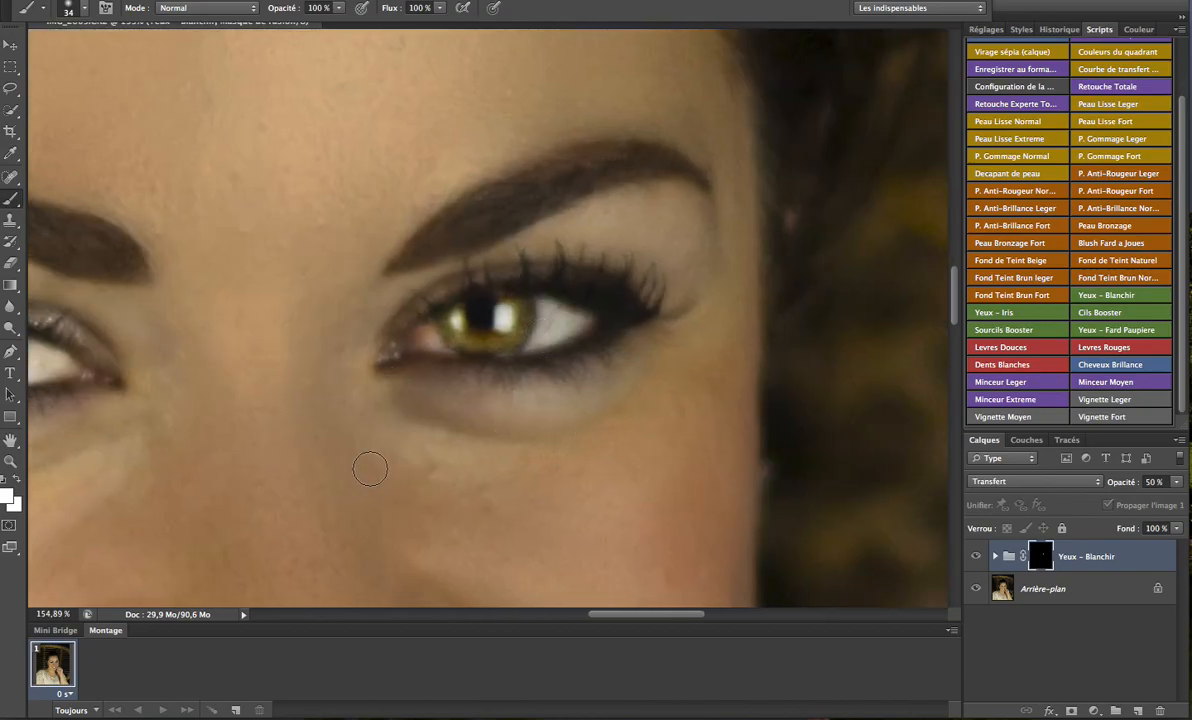
# Step: Set the opacity of the Yeux - Blanchir group to 47%
pyautogui.scroll(-8, 370, 468)
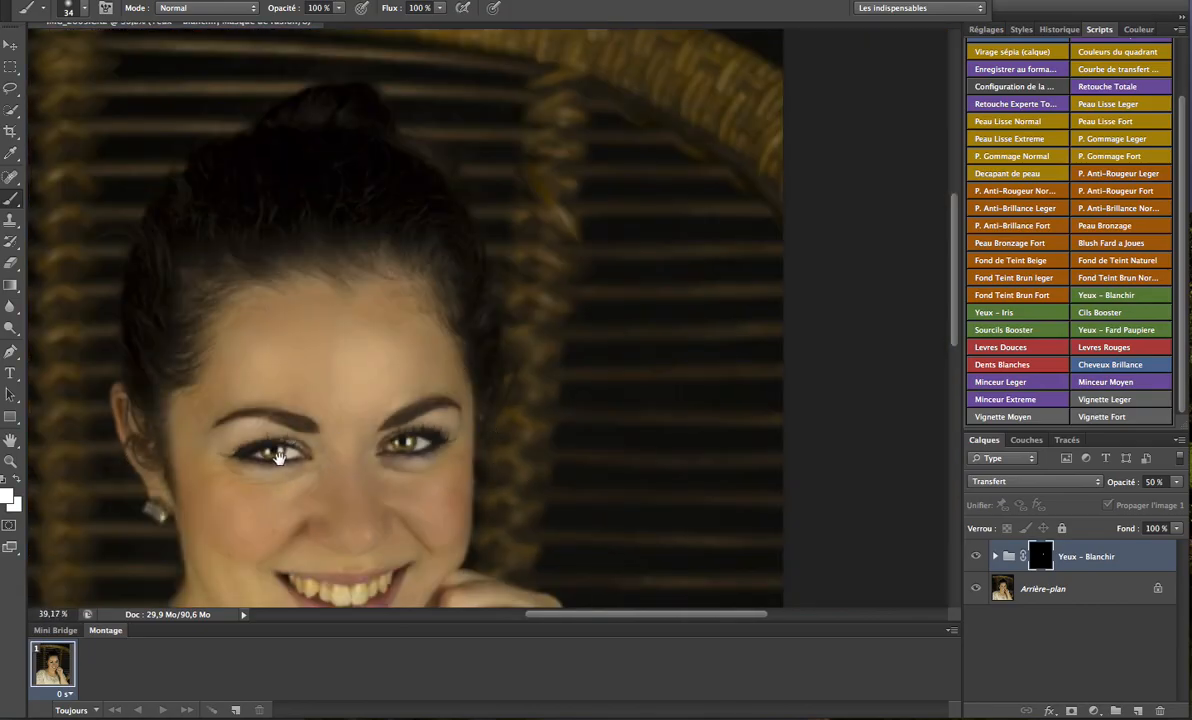
pyautogui.moveTo(260, 428); pyautogui.dragTo(440, 298)
pyautogui.click(1178, 485)
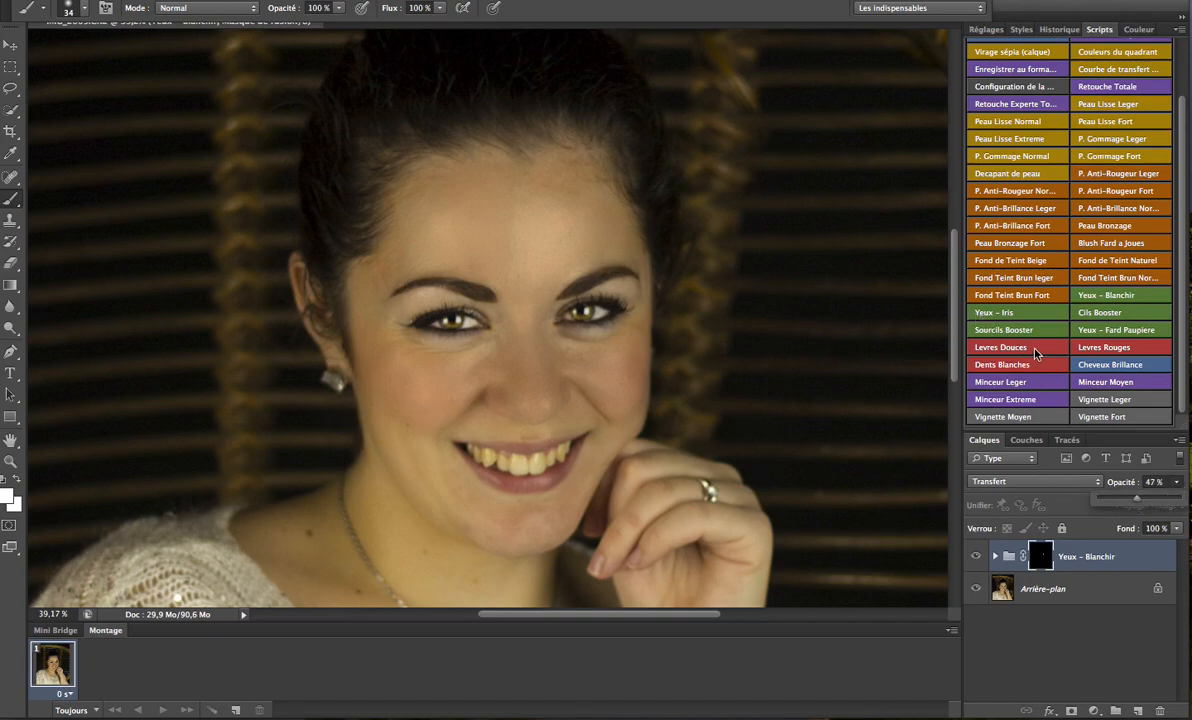
# Step: Run the Dents Blanches action and paint its mask over the teeth in white to whiten them
pyautogui.click(1000, 368)
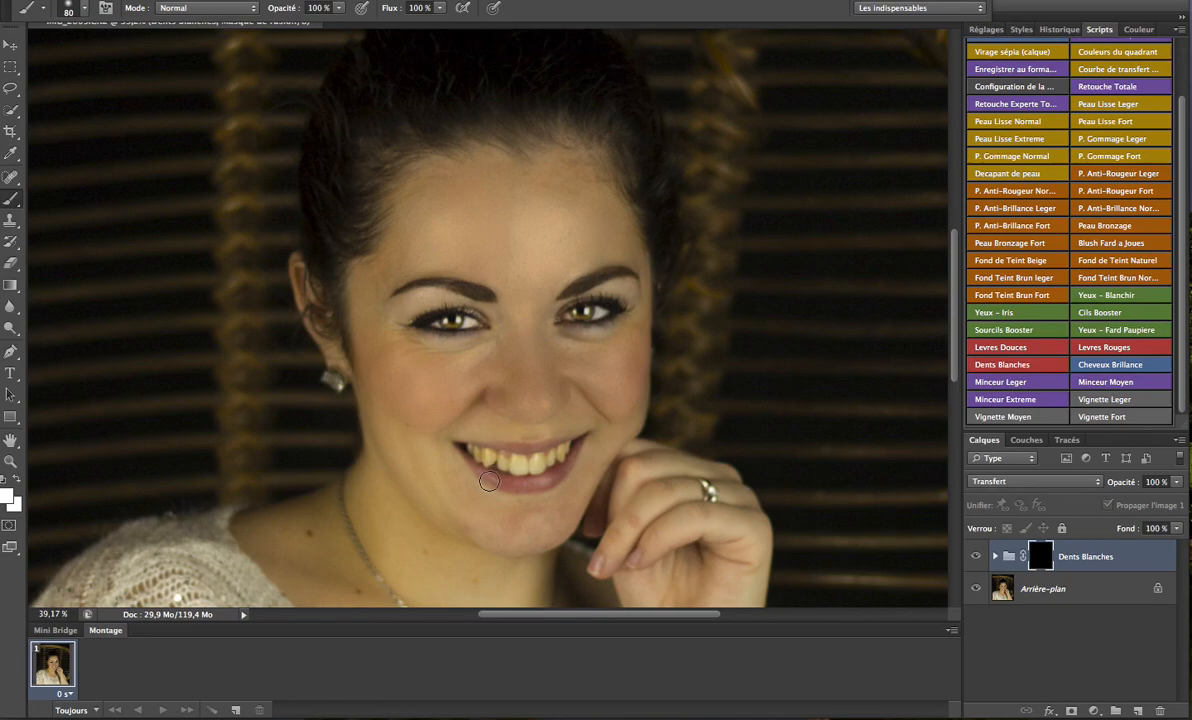
pyautogui.scroll(-2, 516, 475)
pyautogui.scroll(6, 520, 474)
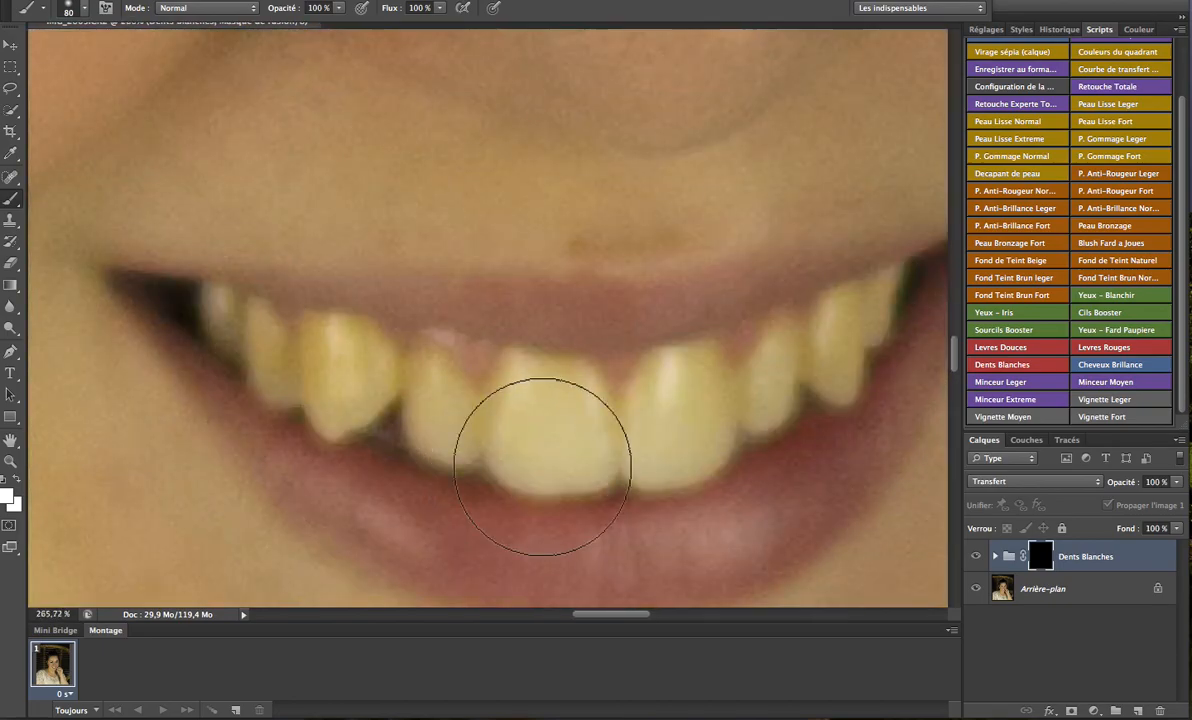
pyautogui.scroll(-1, 797, 397)
pyautogui.moveTo(826, 389)
pyautogui.mouseDown()
pyautogui.moveTo(786, 402)
pyautogui.moveTo(634, 415)
pyautogui.moveTo(543, 369)
pyautogui.moveTo(727, 411)
pyautogui.moveTo(798, 396)
pyautogui.moveTo(826, 352)
pyautogui.moveTo(751, 401)
pyautogui.moveTo(650, 402)
pyautogui.moveTo(661, 425)
pyautogui.moveTo(743, 421)
pyautogui.moveTo(587, 403)
pyautogui.moveTo(657, 404)
pyautogui.mouseUp()
pyautogui.scroll(-10, 505, 372)
pyautogui.scroll(5, 510, 374)
pyautogui.scroll(-2, 500, 370)
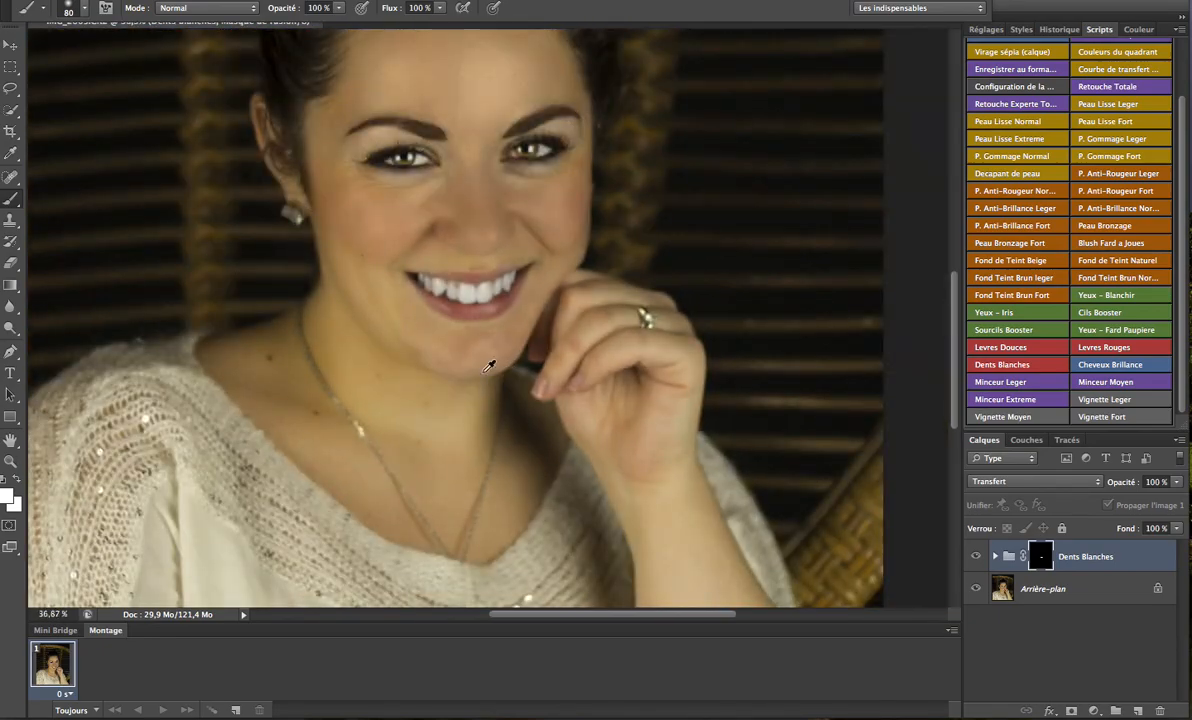
# Step: Lower the opacity of the Dents Blanches group to 60%
pyautogui.click(1173, 484)
pyautogui.moveTo(1181, 503); pyautogui.dragTo(1137, 505)
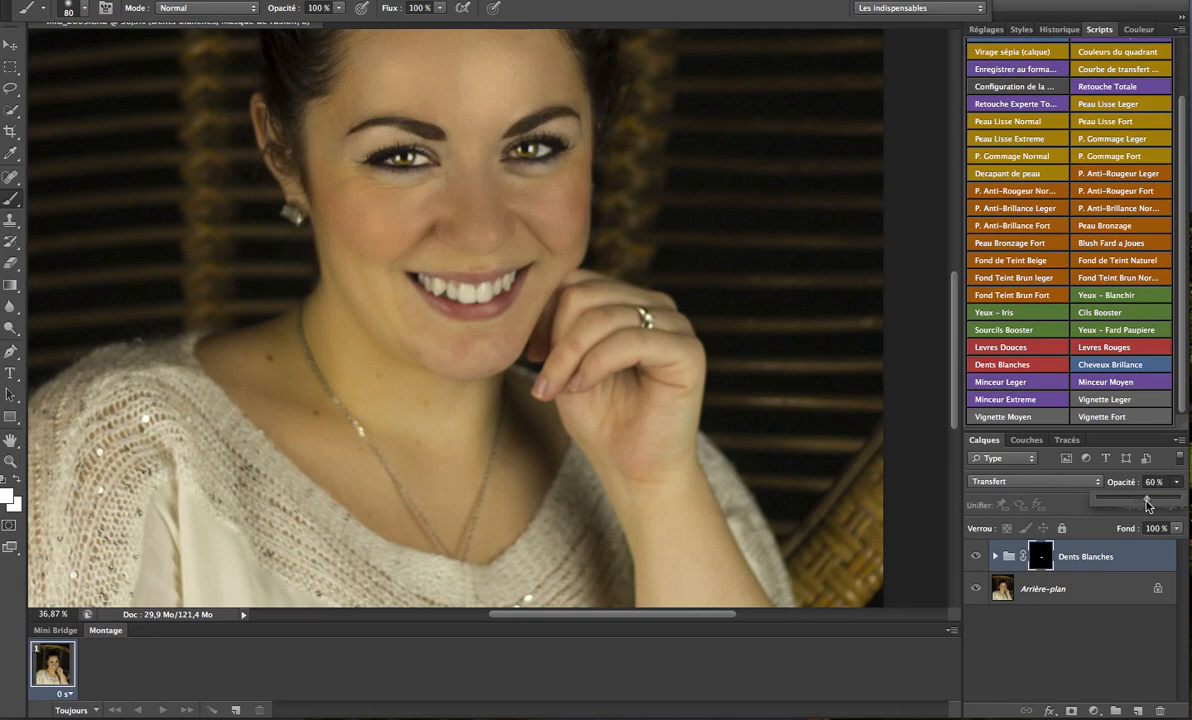
pyautogui.scroll(-3, 505, 263)
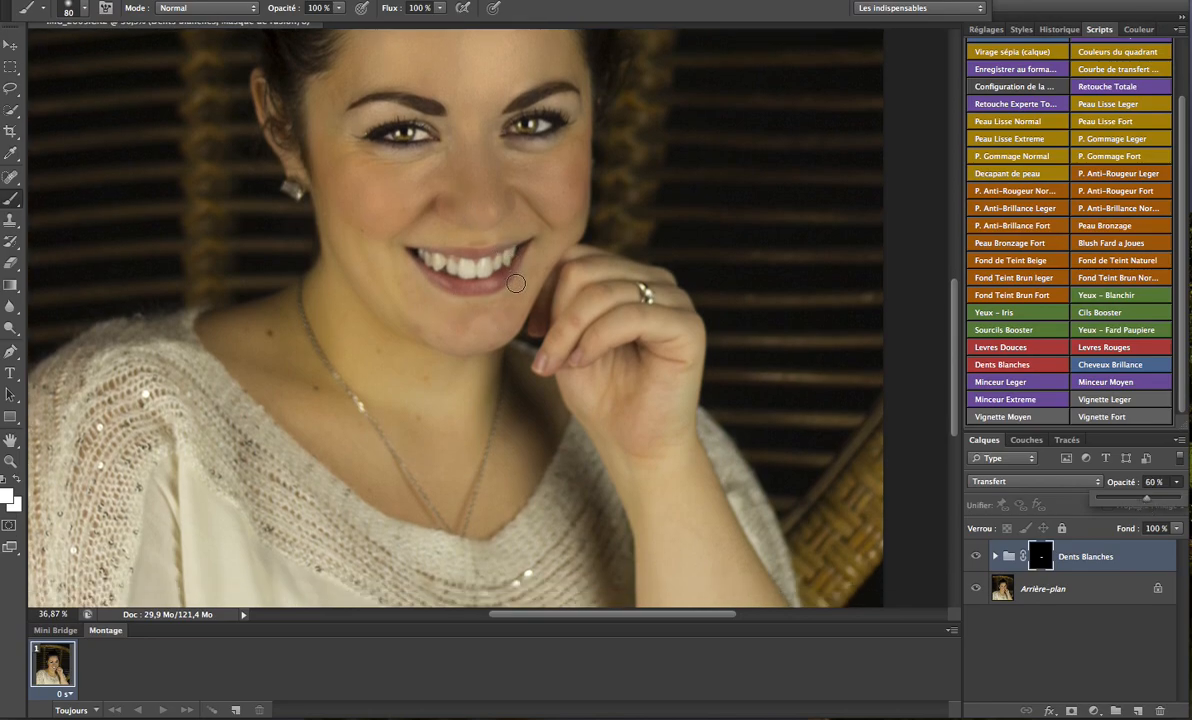
# Step: Run the Minceur Leger action on the portrait and close its completion message
pyautogui.scroll(-1, 513, 289)
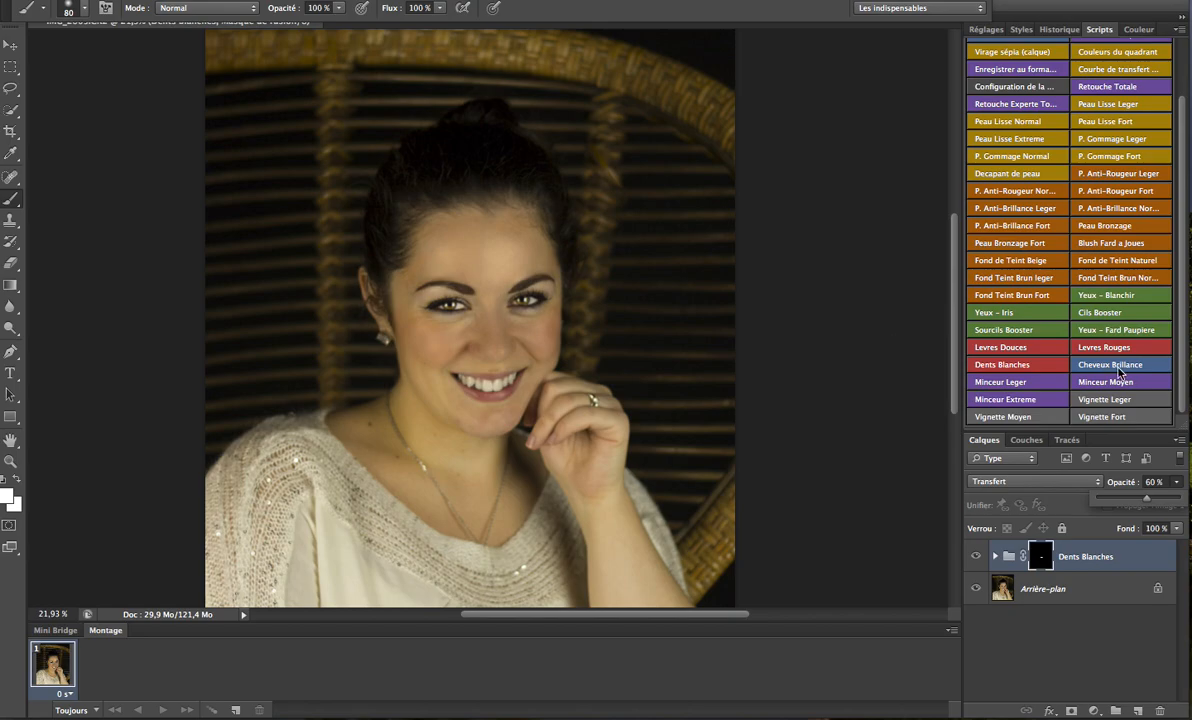
pyautogui.scroll(6, 429, 370)
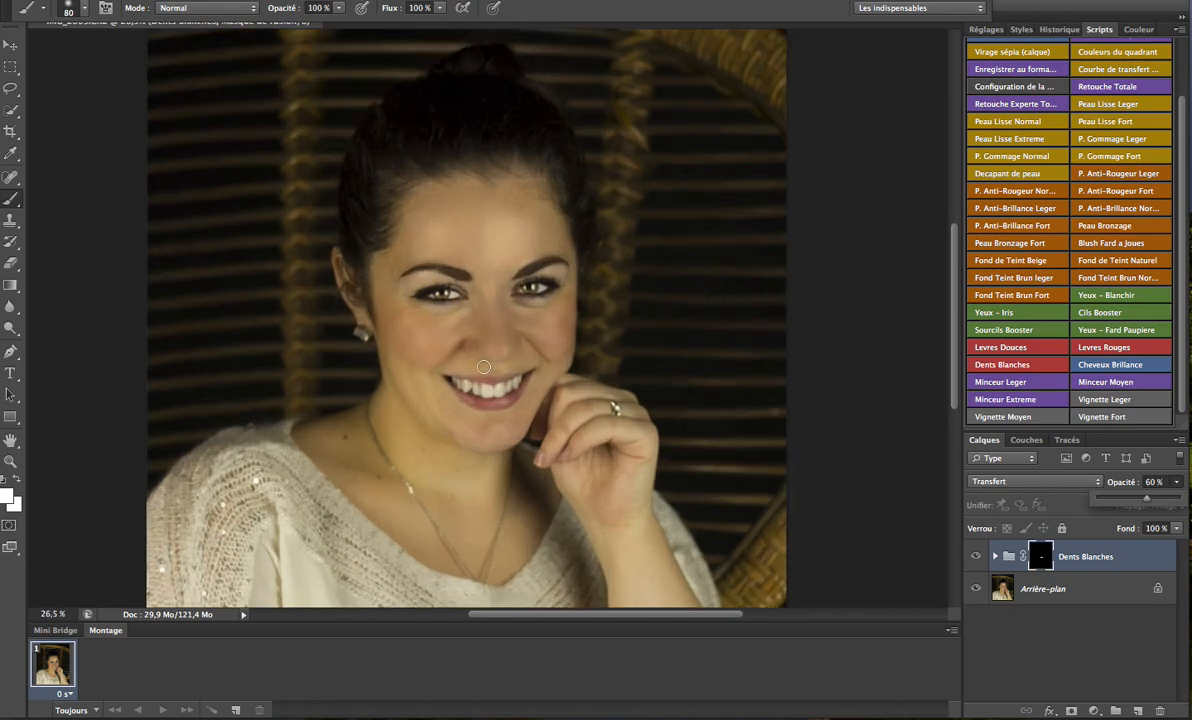
pyautogui.scroll(-1, 685, 385)
pyautogui.scroll(-4, 685, 385)
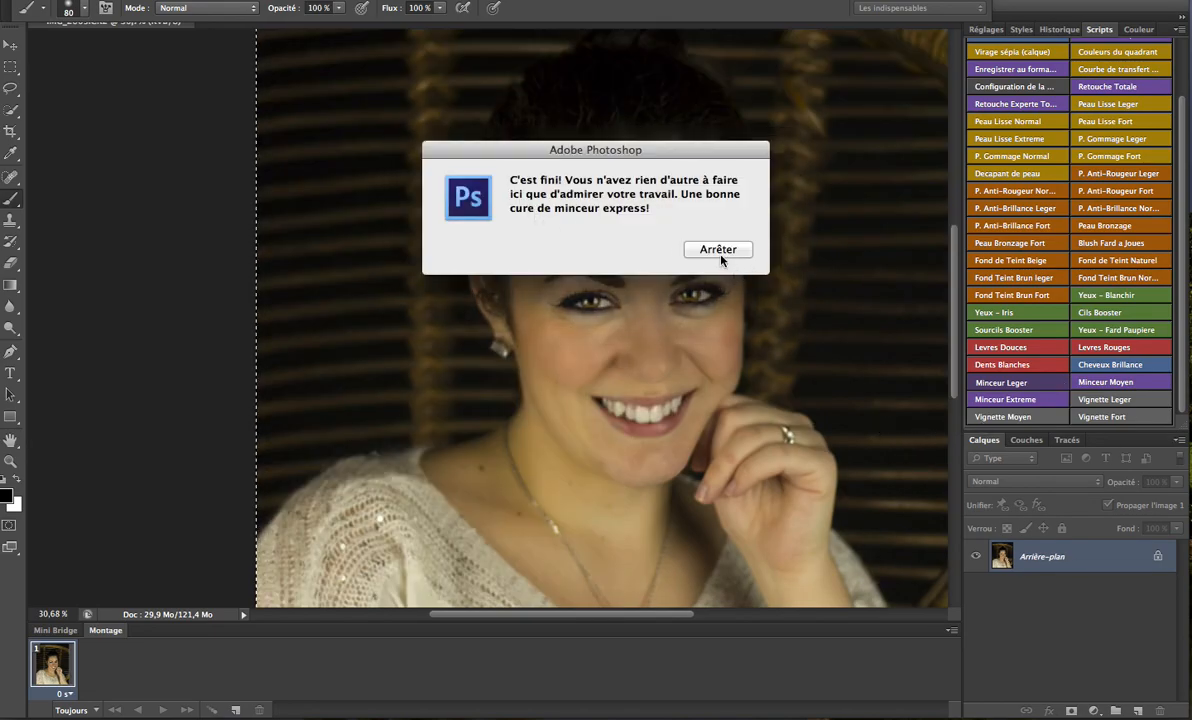
pyautogui.moveTo(596, 161); pyautogui.dragTo(404, 74)
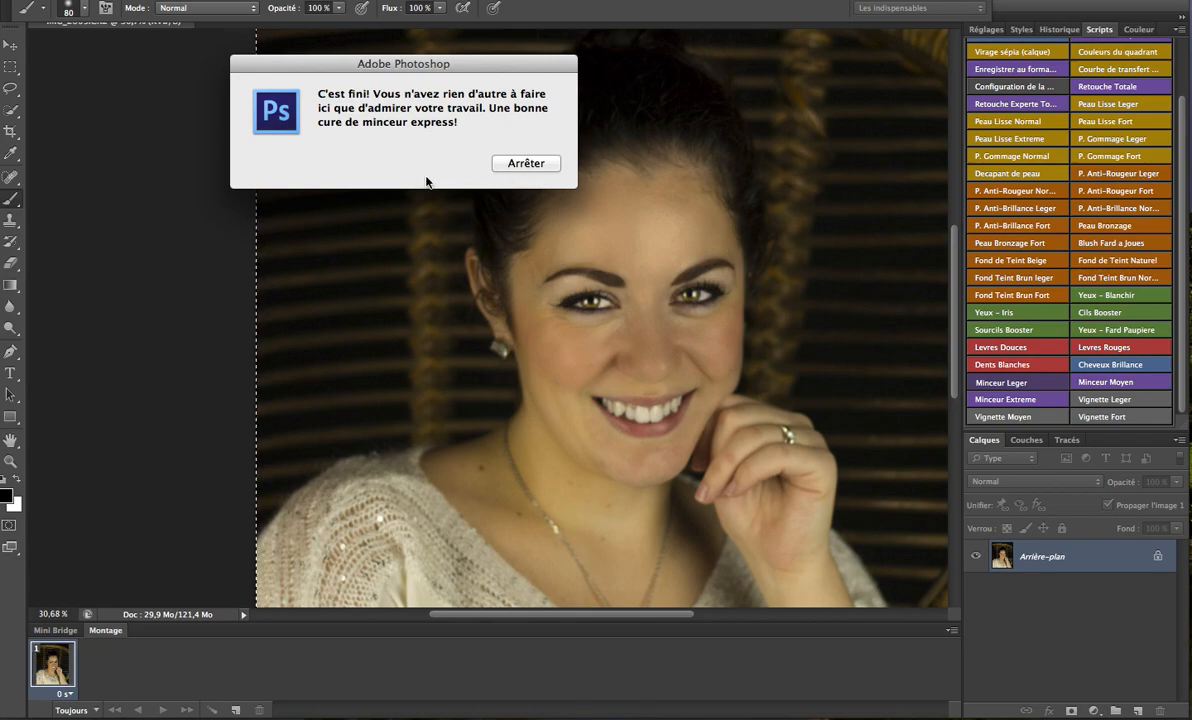
pyautogui.click(540, 171)
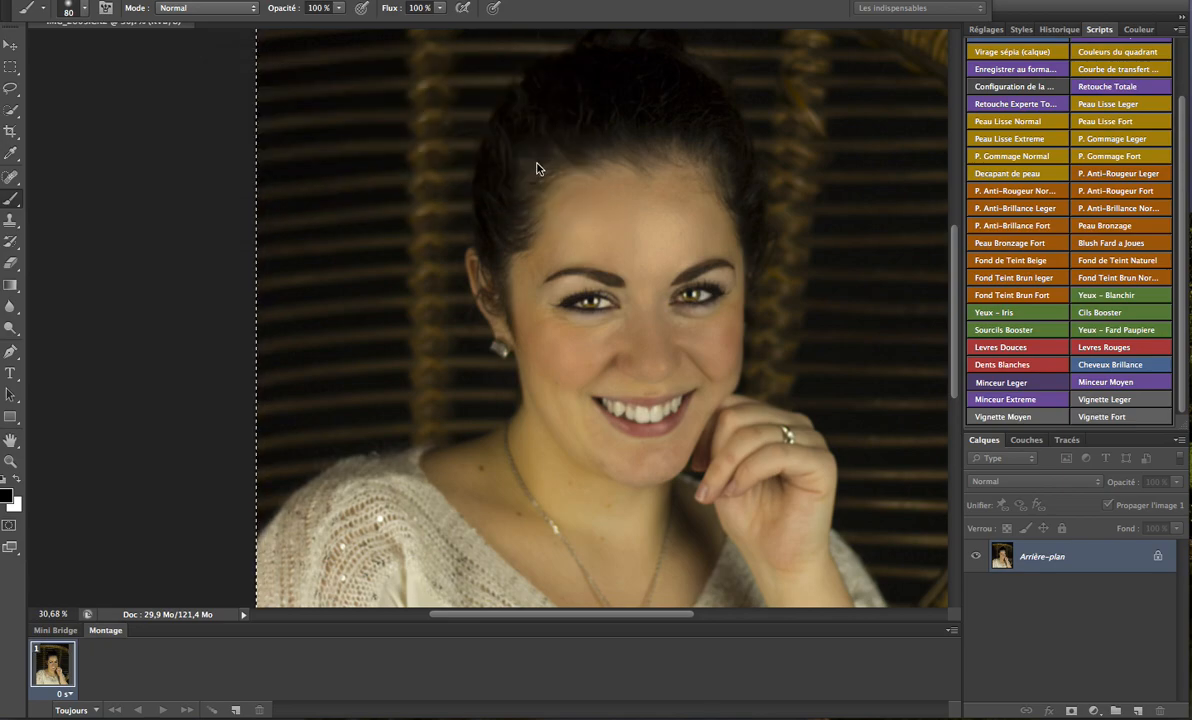
# Step: Run the Vignette Moyen action, dismiss its message, and fit the whole portrait in view
pyautogui.click(1020, 417)
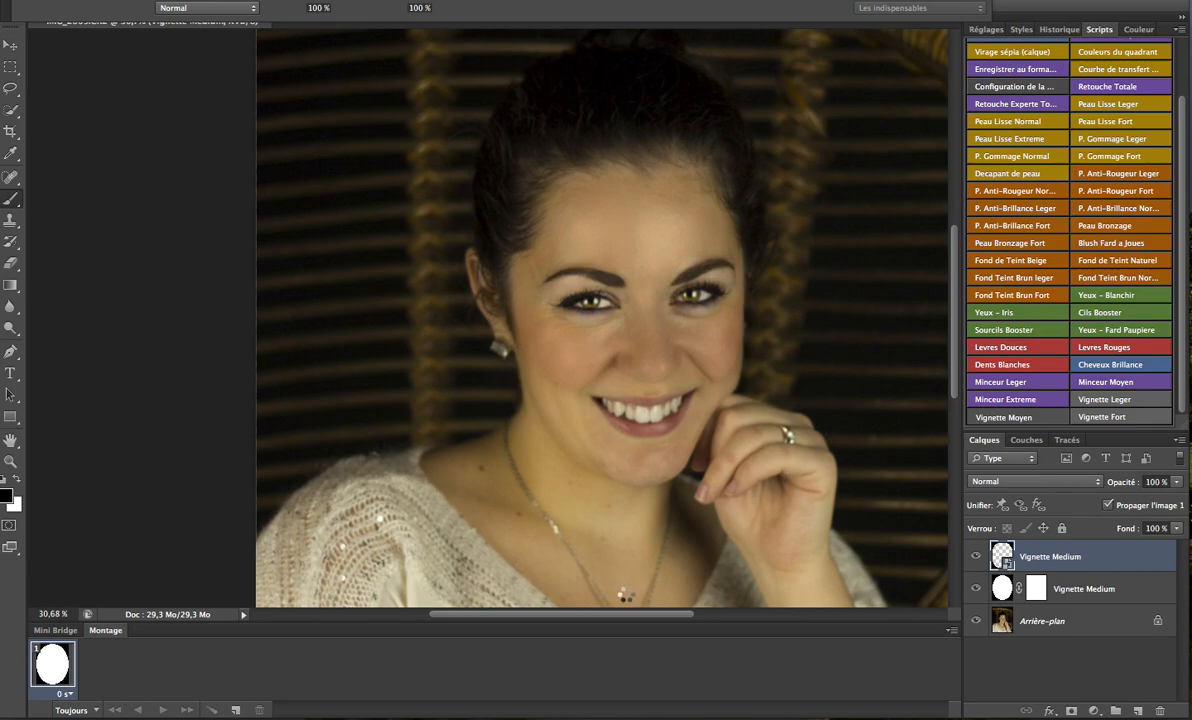
pyautogui.scroll(-3, 630, 540)
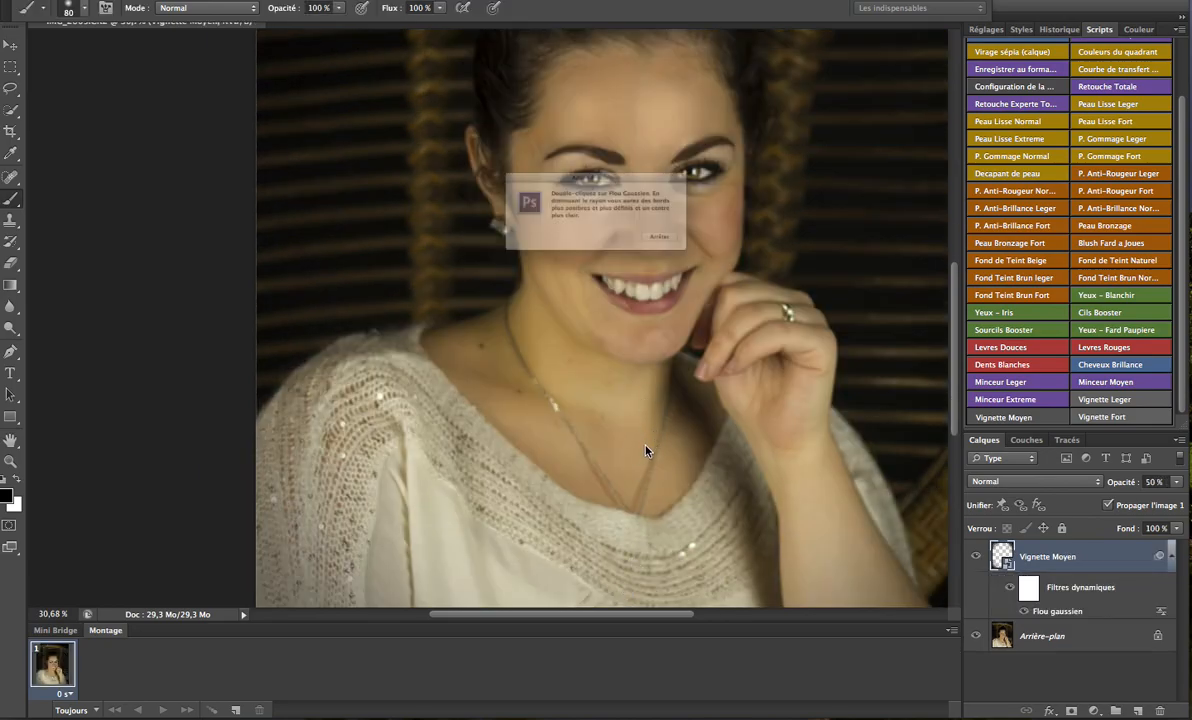
pyautogui.click(718, 260)
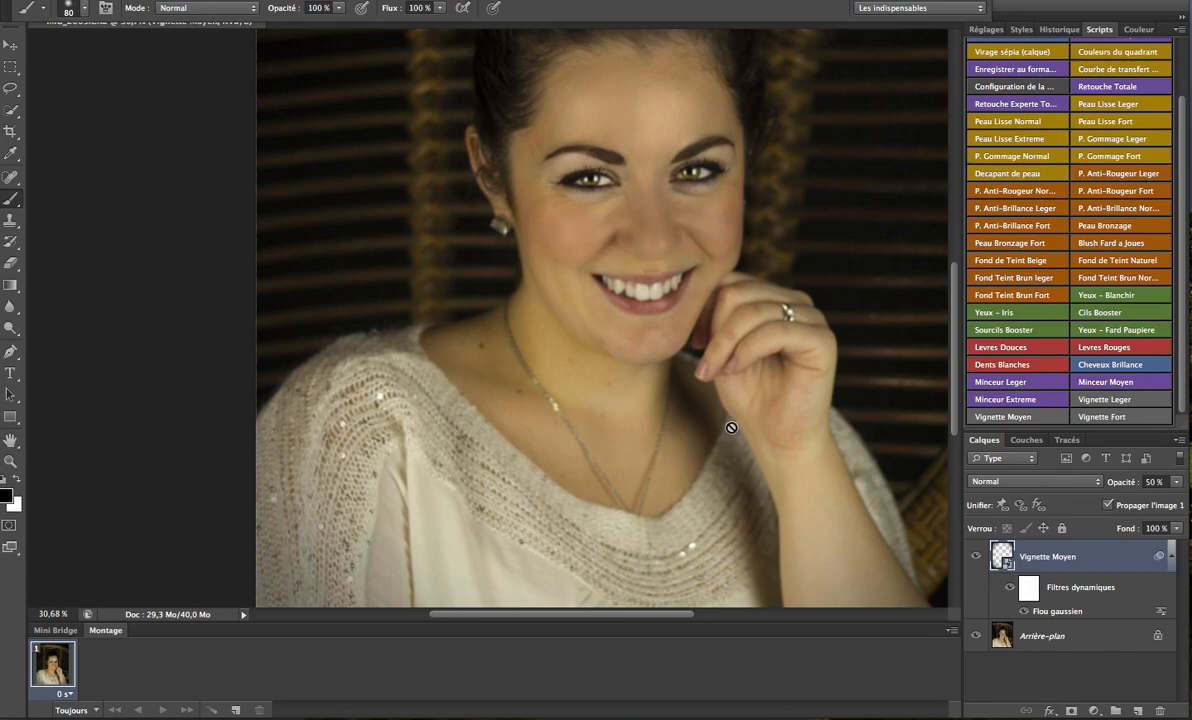
pyautogui.hotkey('ctrl', '0')
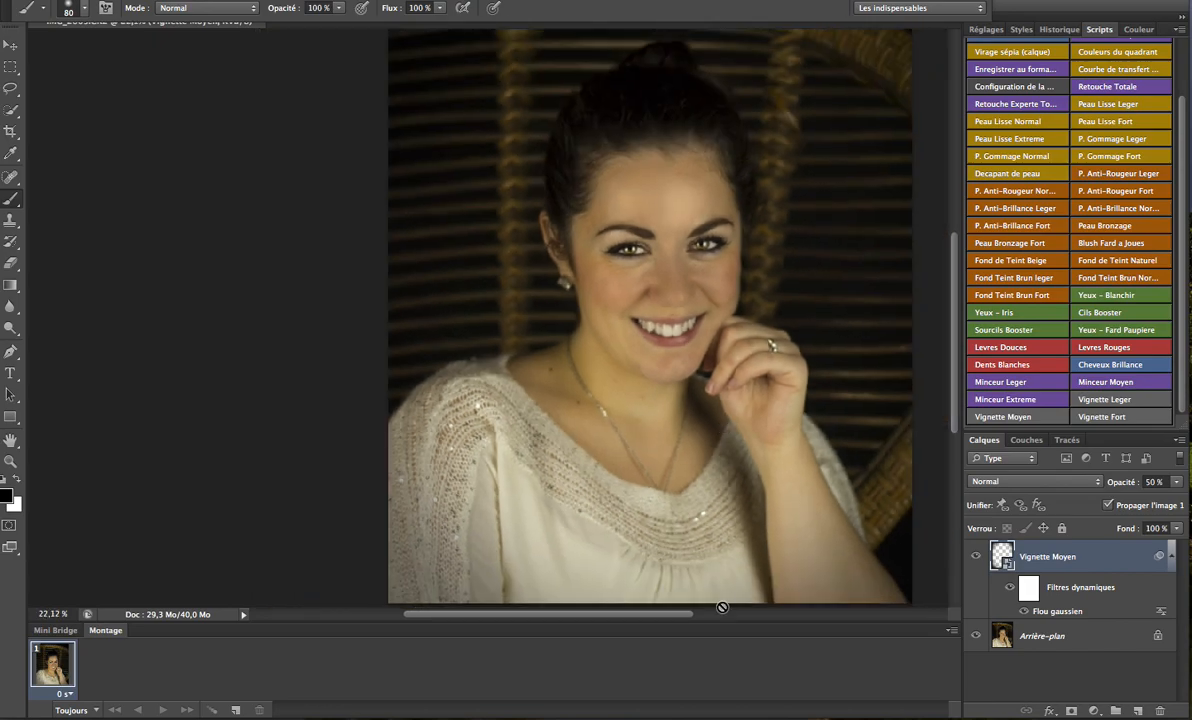
pyautogui.moveTo(667, 620); pyautogui.dragTo(713, 622)
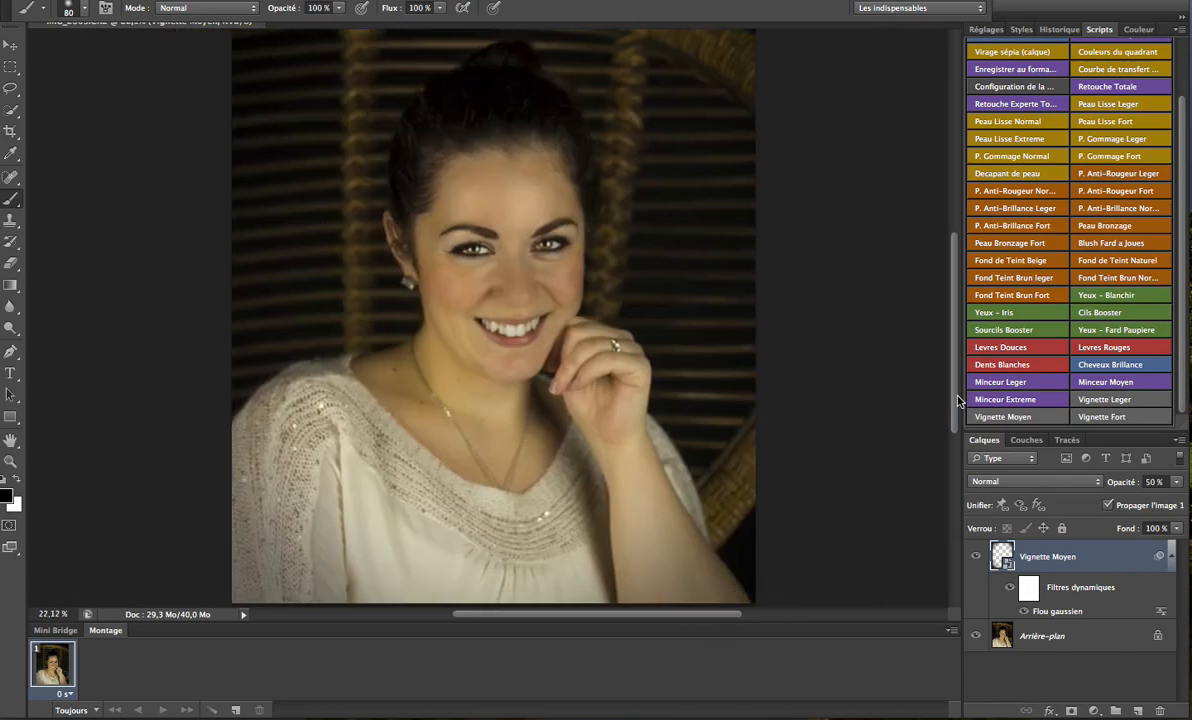
# Step: Compare the original IMG_2605.CR2 snapshot with the Avant Minceur Leger snapshot in the document history
pyautogui.scroll(3, 1048, 158)
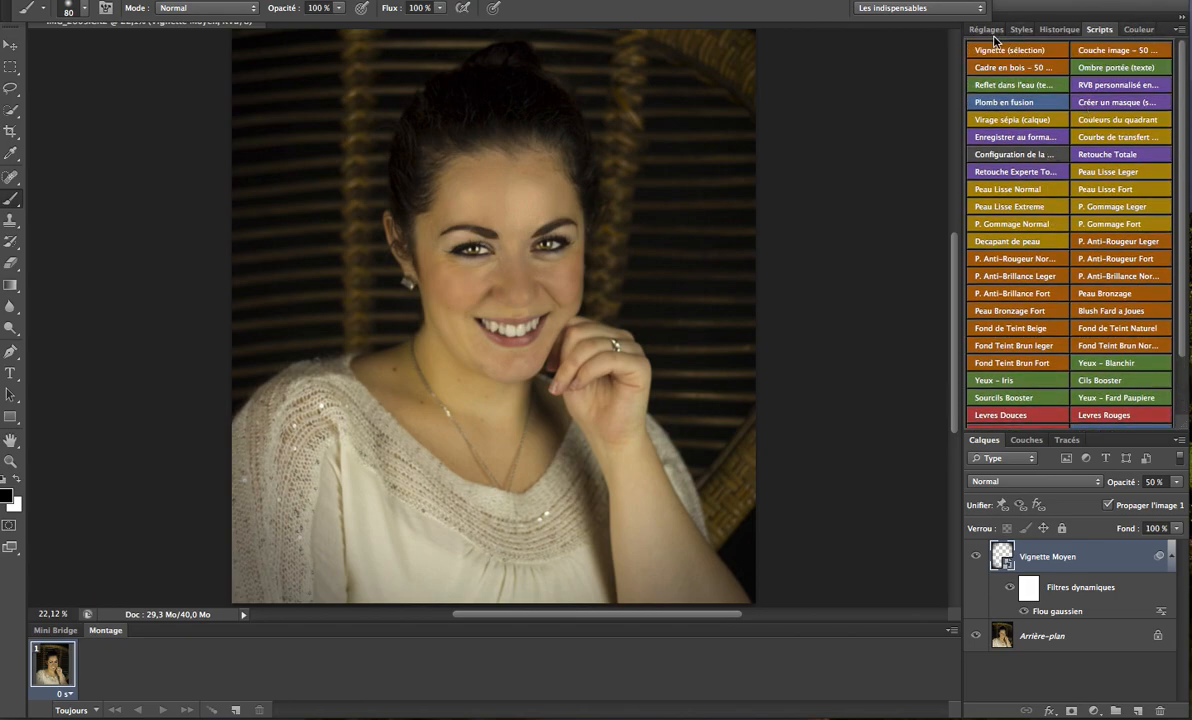
pyautogui.click(1059, 29)
pyautogui.scroll(5, 1049, 139)
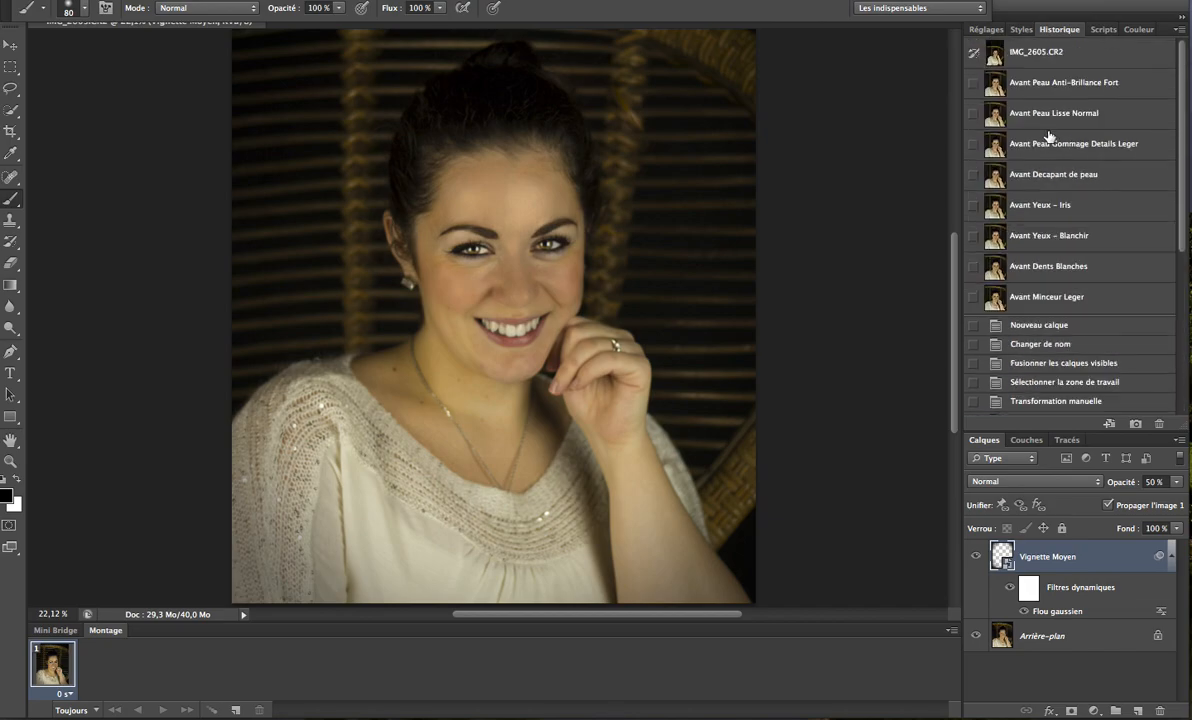
pyautogui.click(1030, 55)
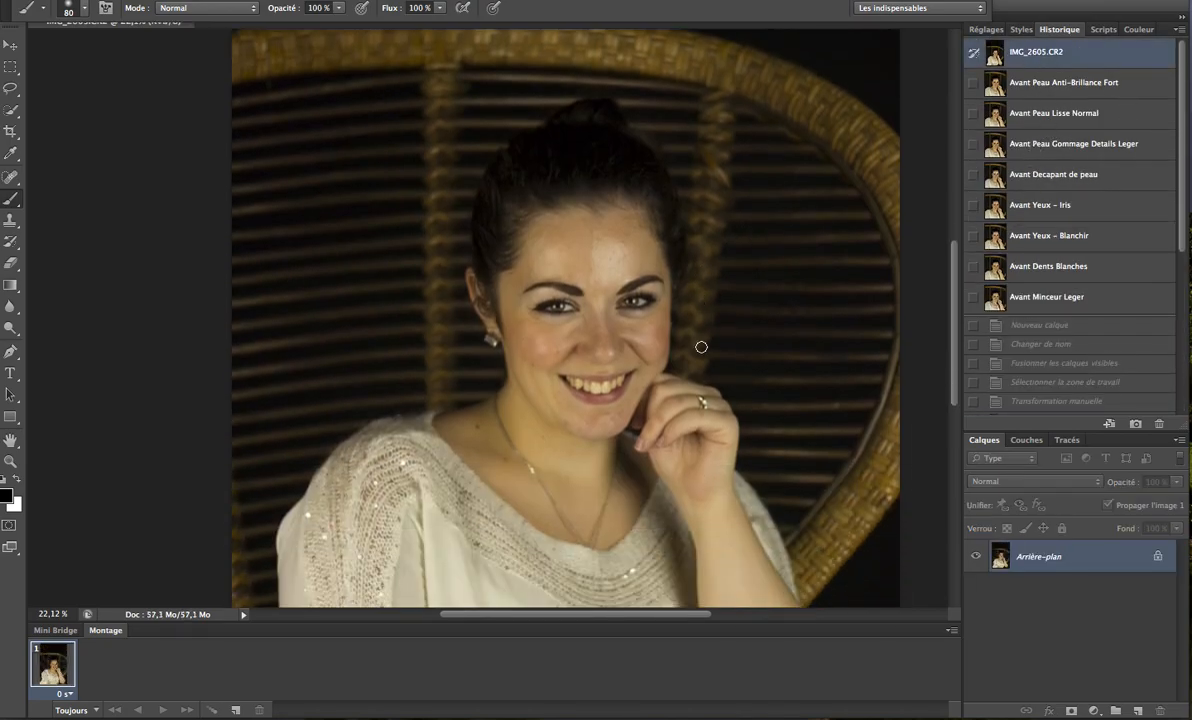
pyautogui.click(1030, 297)
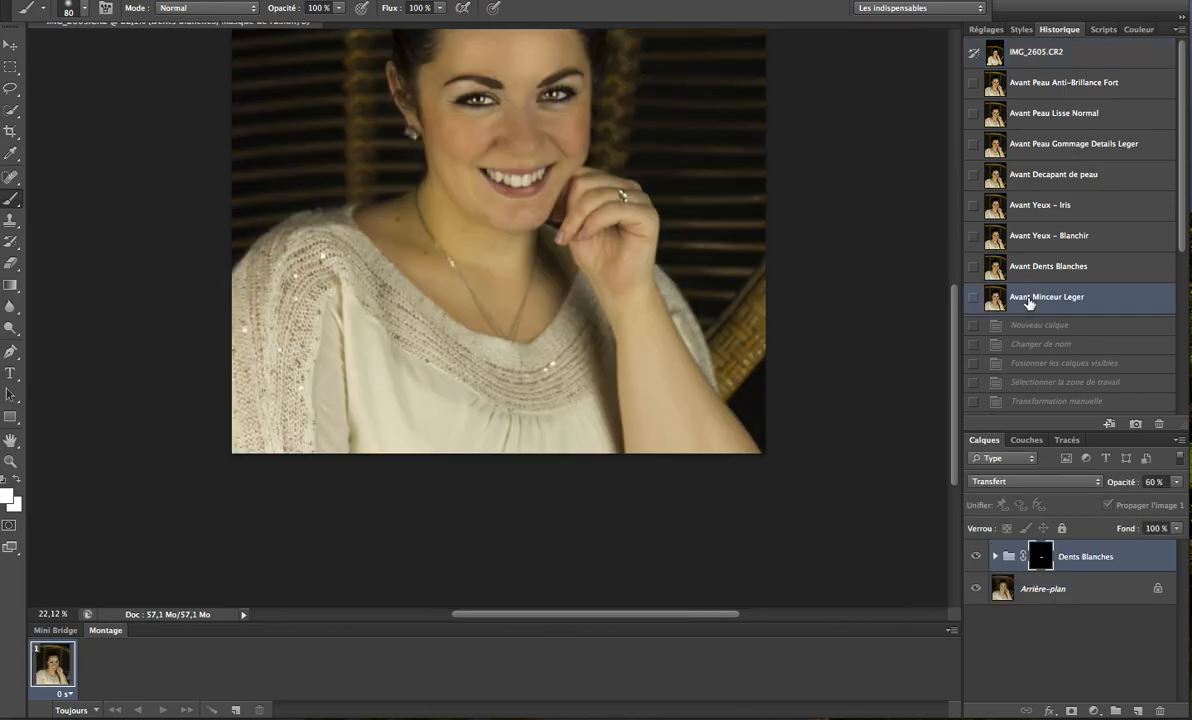
pyautogui.scroll(5, 595, 272)
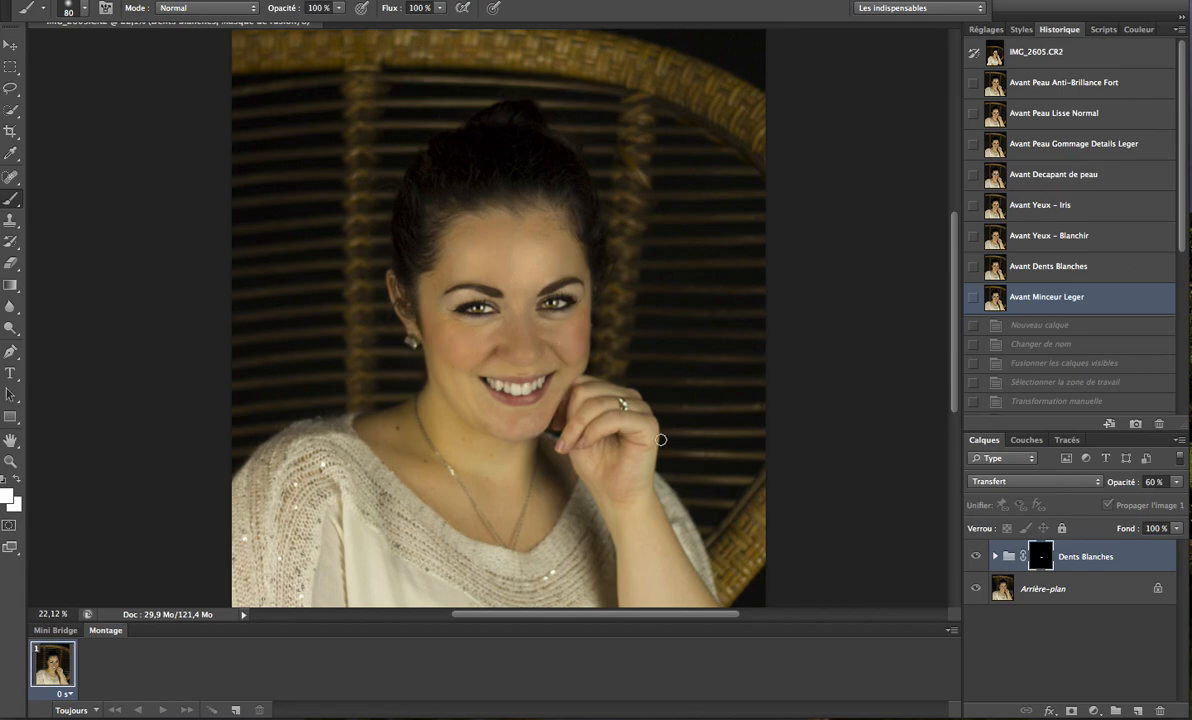
pyautogui.click(998, 52)
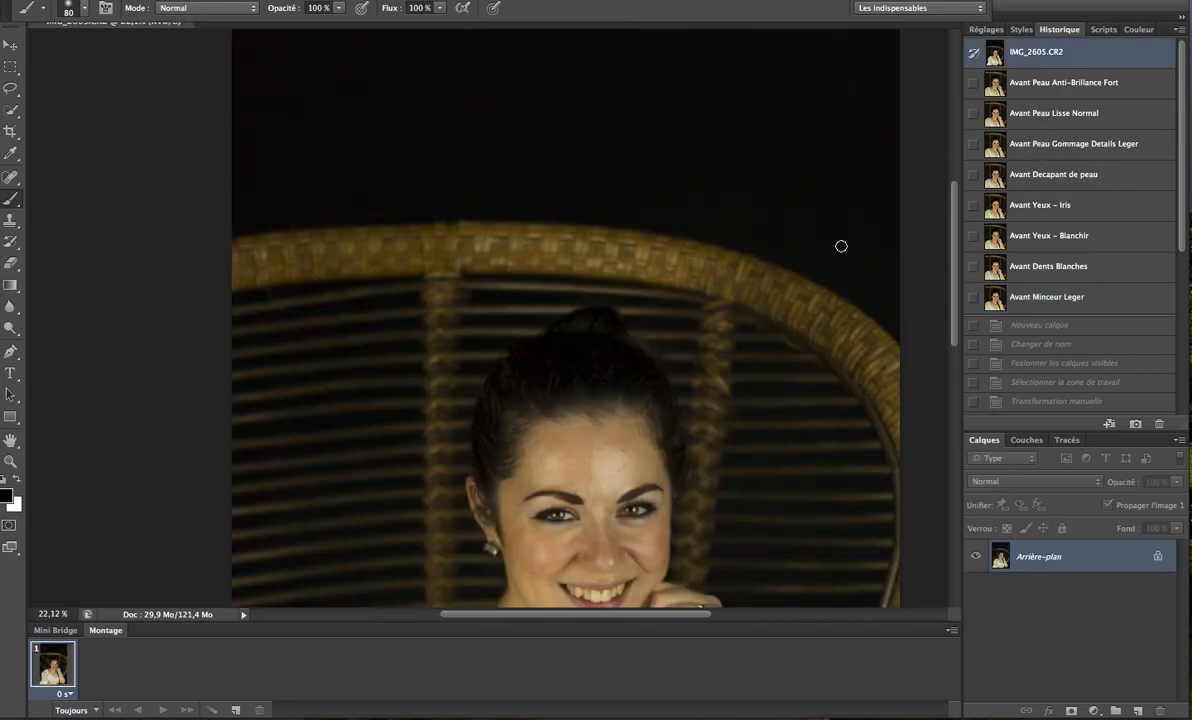
# Step: Restore the Avant Minceur Leger snapshot after viewing the original, and examine the retouched skin, eyes and teeth both close up and in the whole portrait
pyautogui.scroll(-5, 718, 341)
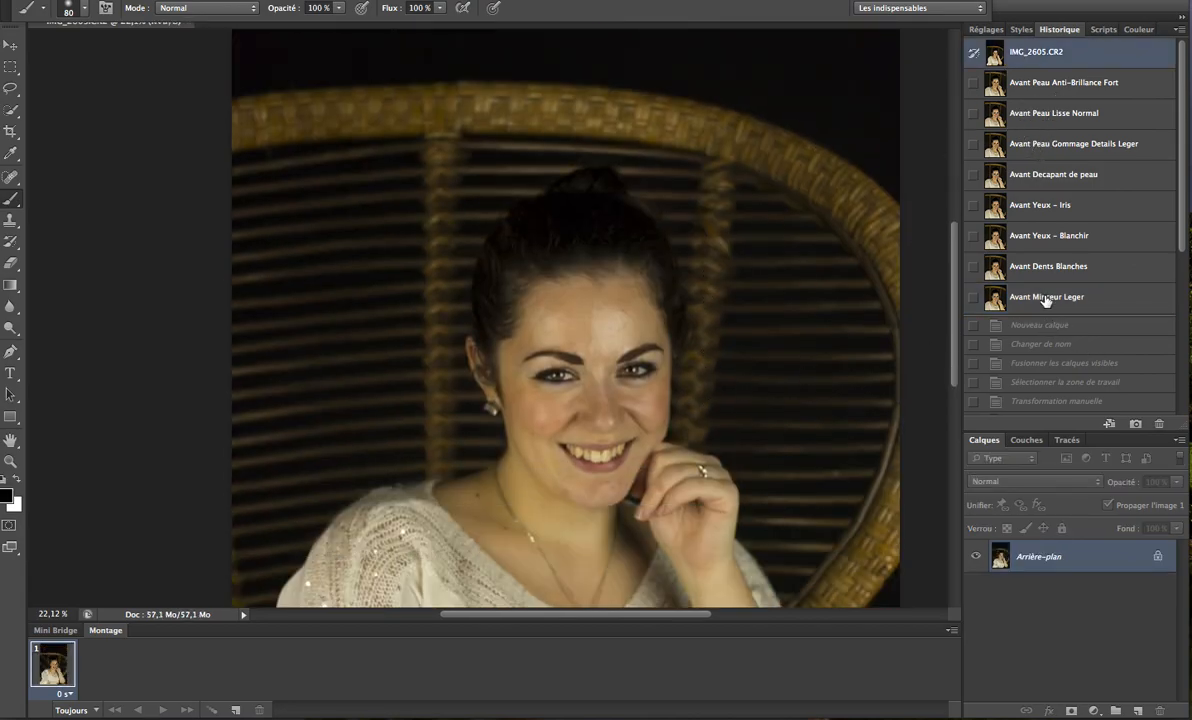
pyautogui.click(1044, 297)
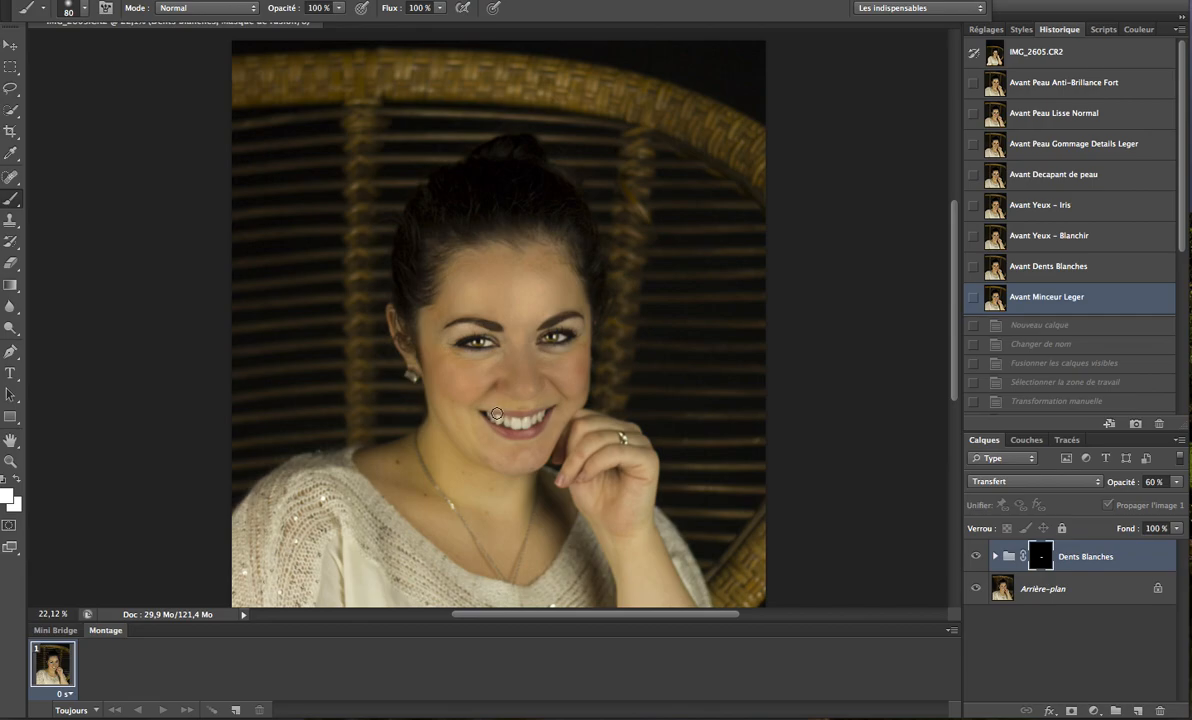
pyautogui.scroll(-2, 515, 391)
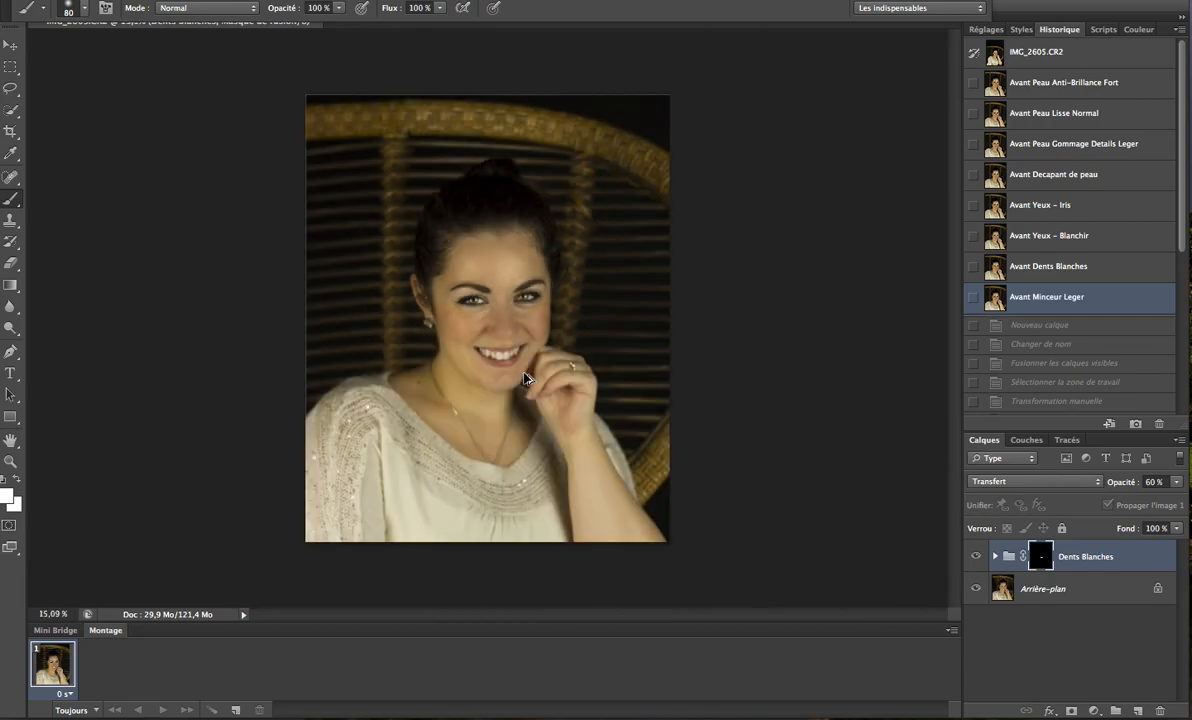
pyautogui.scroll(8, 439, 309)
pyautogui.scroll(-4, 505, 380)
pyautogui.scroll(-3, 505, 380)
pyautogui.scroll(8, 435, 294)
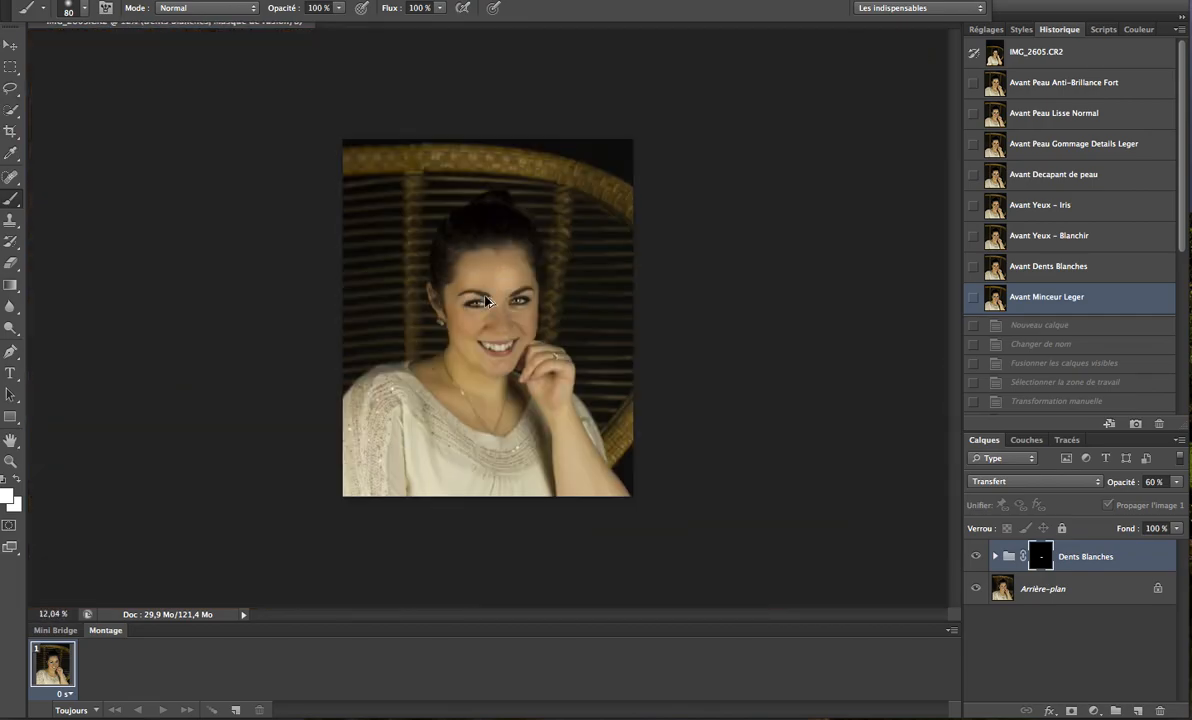
pyautogui.scroll(-3, 615, 329)
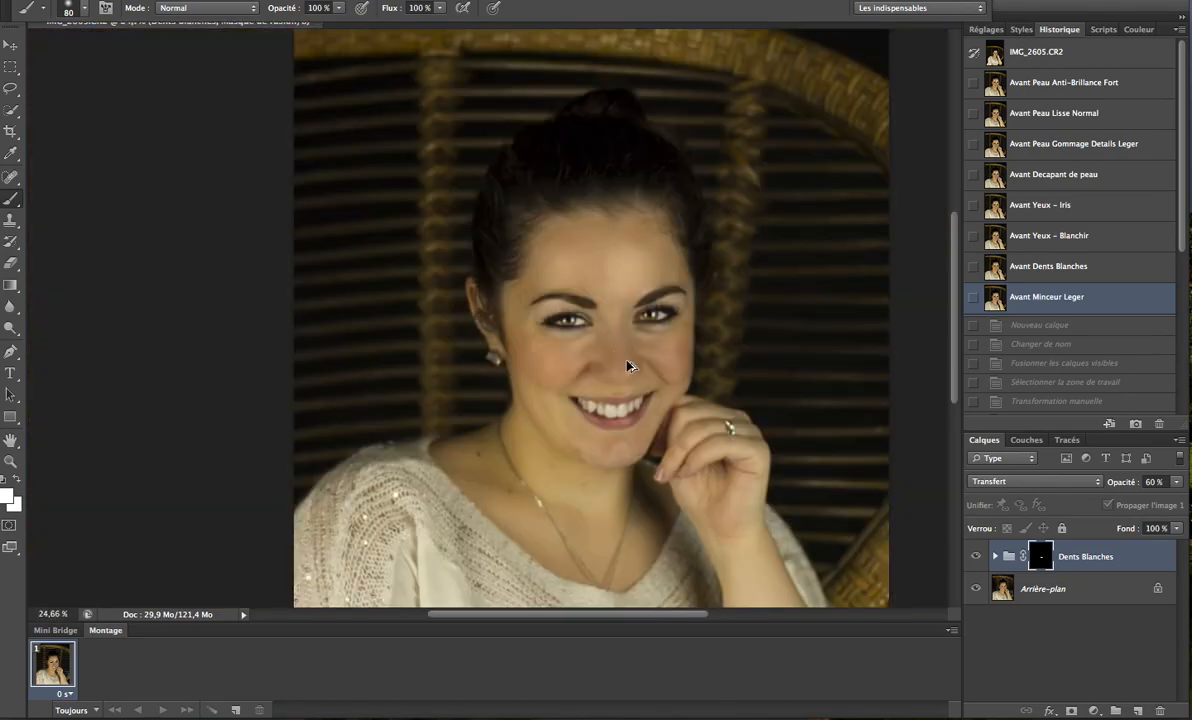
pyautogui.scroll(7, 604, 368)
pyautogui.scroll(-1, 709, 410)
pyautogui.scroll(-3, 709, 410)
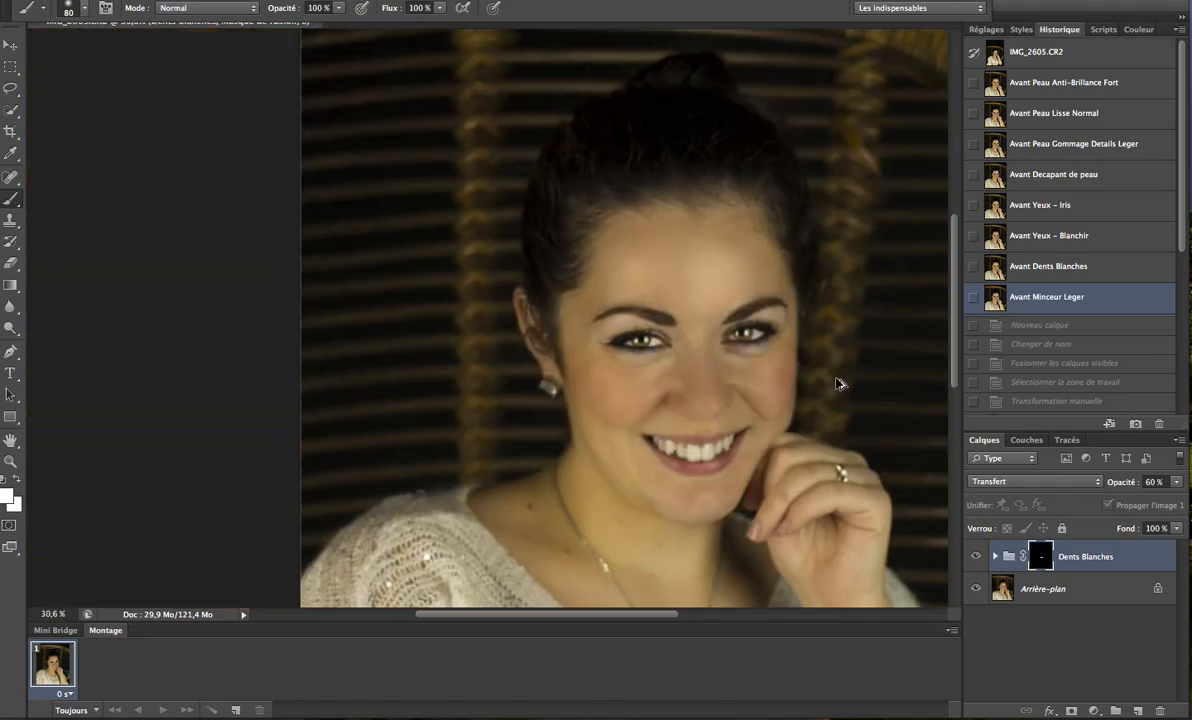
pyautogui.moveTo(660, 617); pyautogui.dragTo(692, 617)
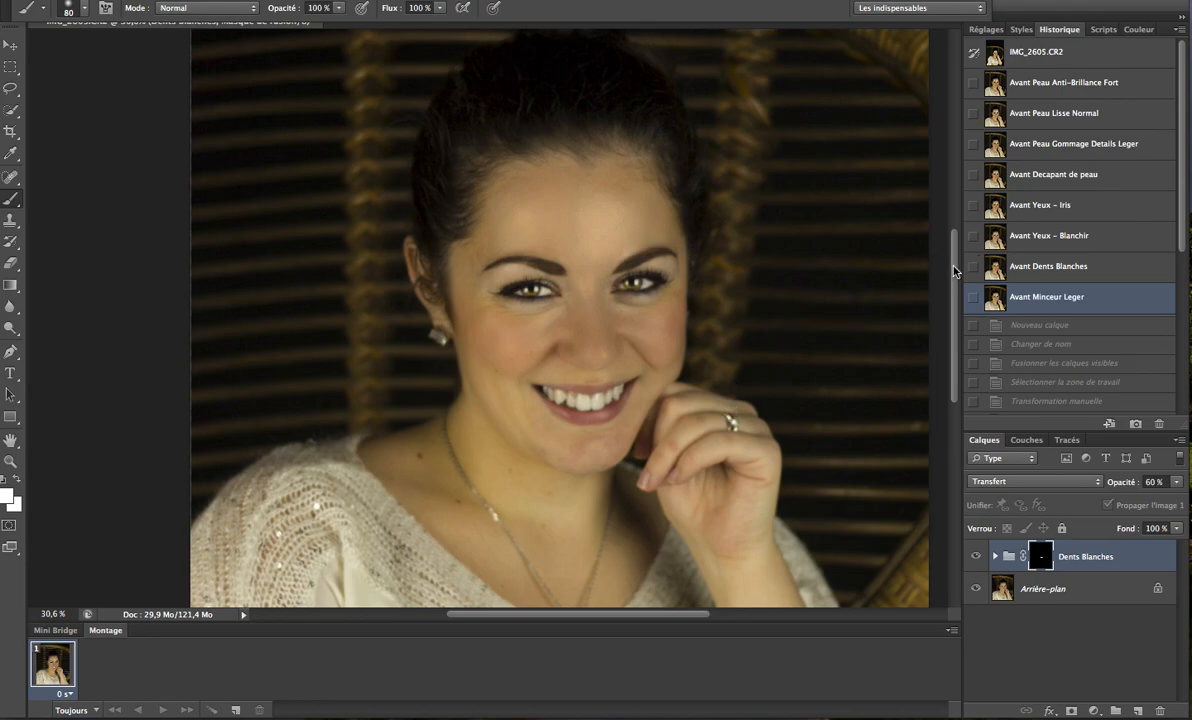
pyautogui.moveTo(953, 266); pyautogui.dragTo(953, 258)
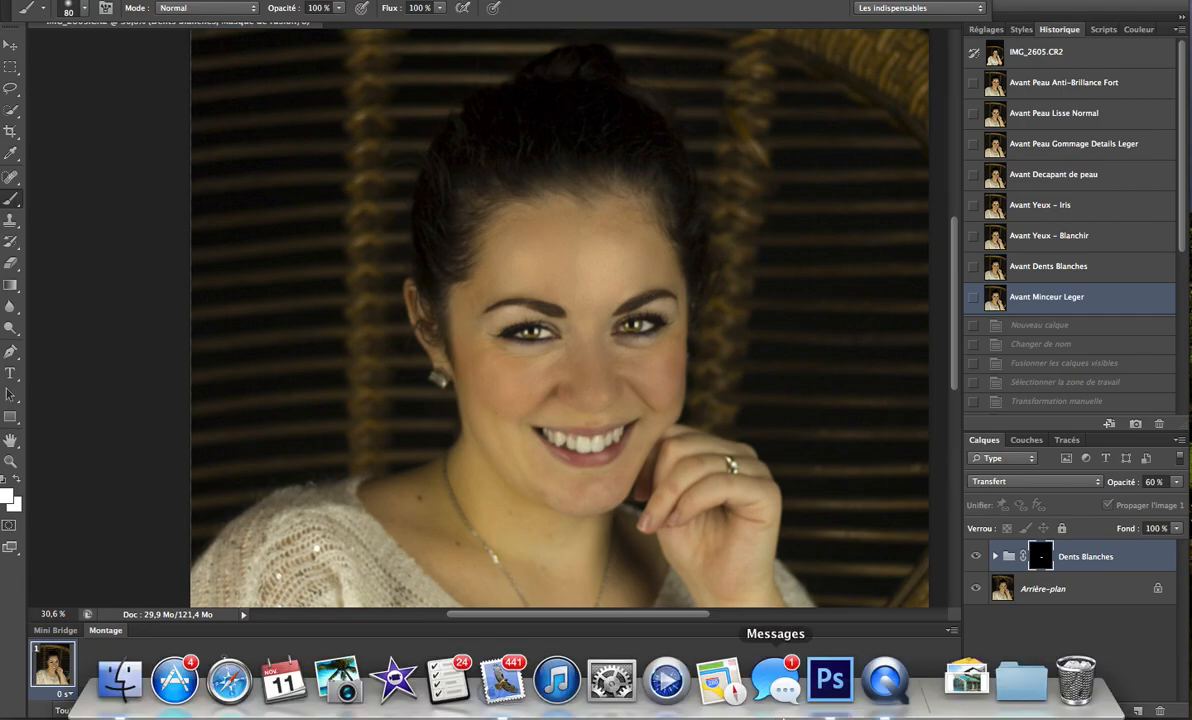
pyautogui.click(823, 634)
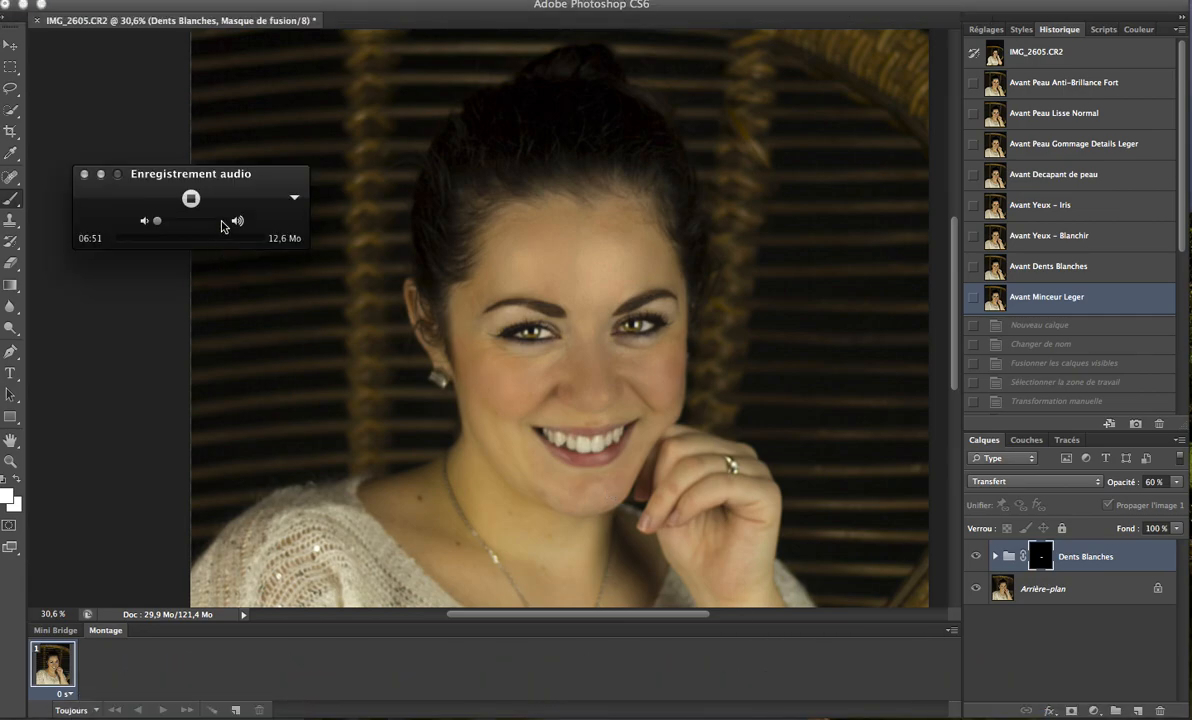
pyautogui.click(191, 198)
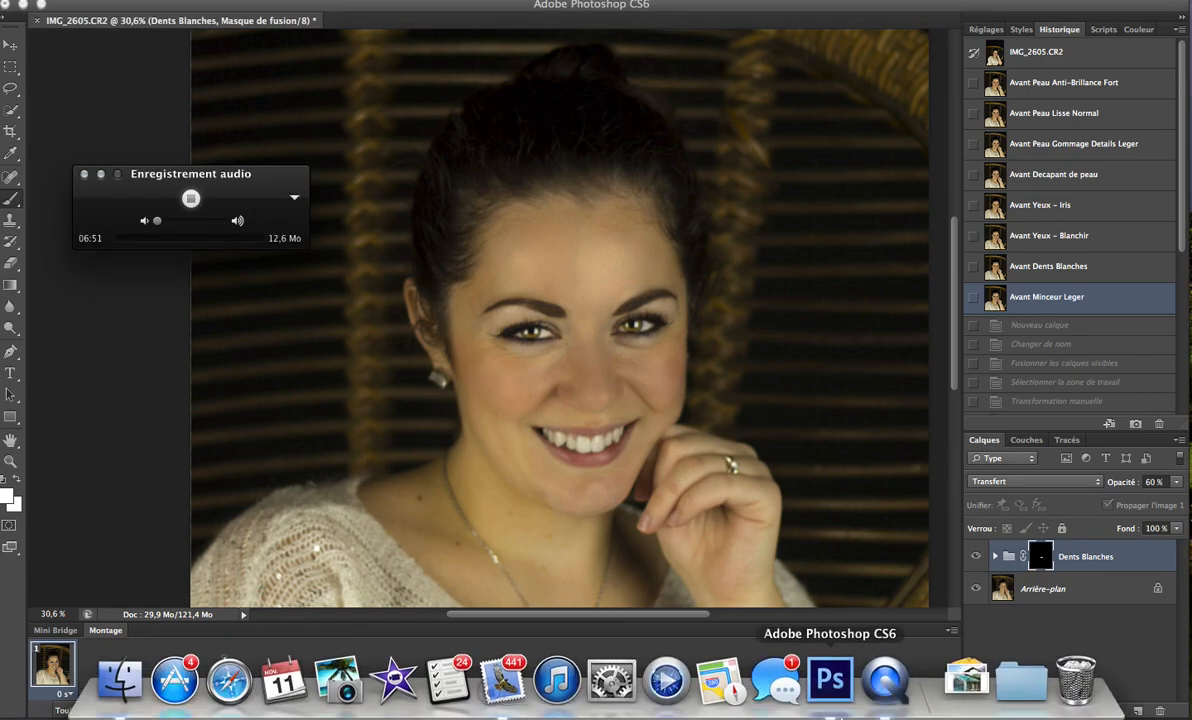